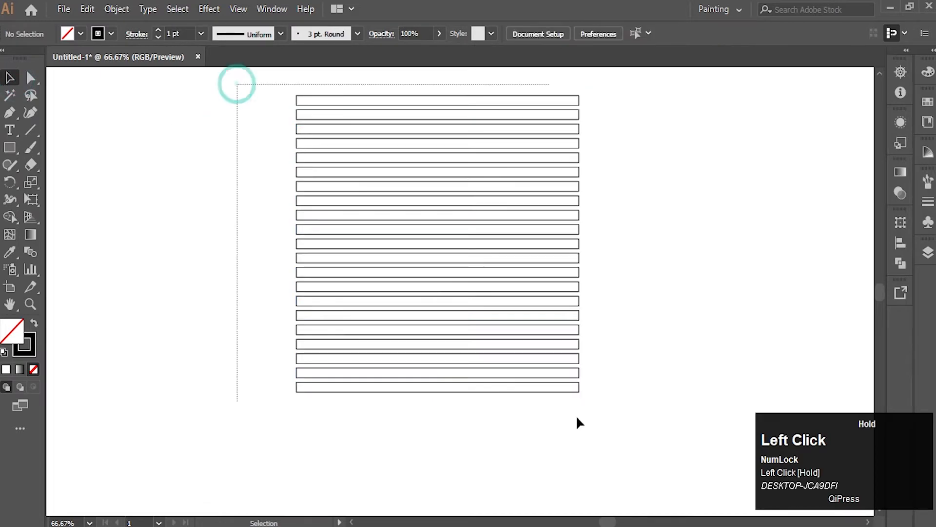
Copy the horizontal bars with a 90° rotation to form a square grid, and select the whole grid
double_click(12, 182)
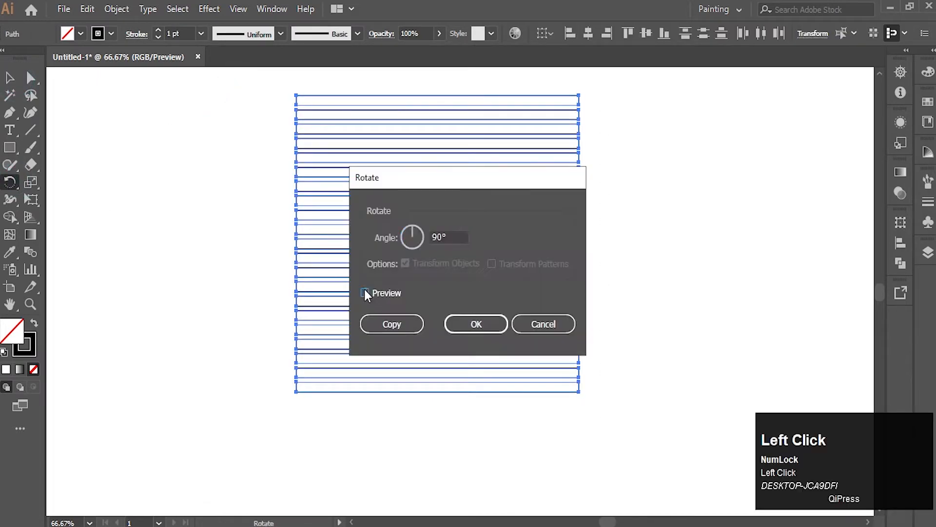
click(392, 324)
key(v)
drag(247, 92, 593, 422)
drag(417, 215, 440, 239)
Switch to the Shape Builder tool for the selected grid and set the fill colour to red F70606
scroll(588, 389, up, 3)
key(space)
drag(540, 381, 561, 332)
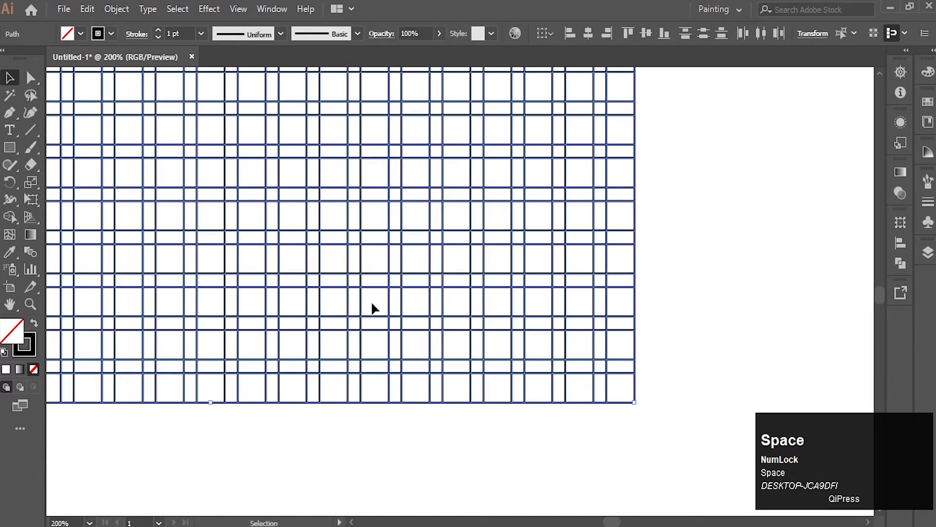
double_click(15, 329)
text(ff0000)
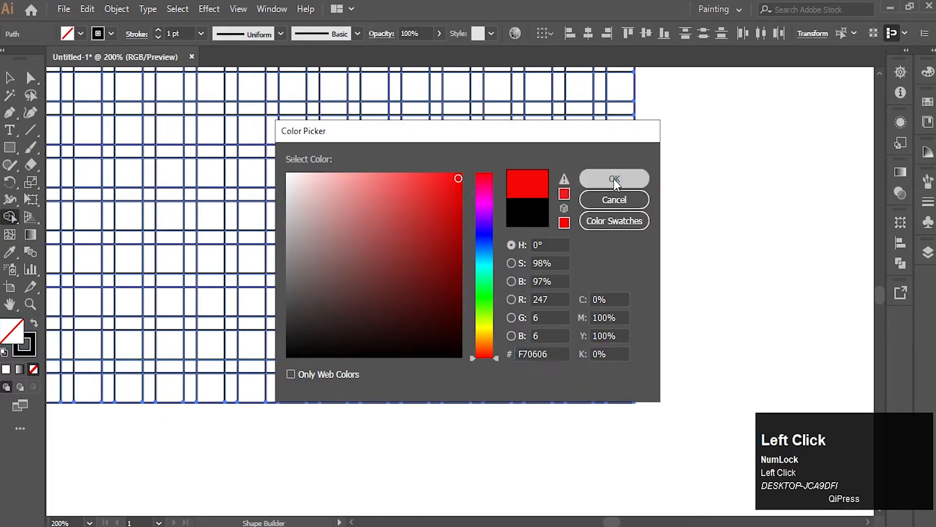
click(613, 179)
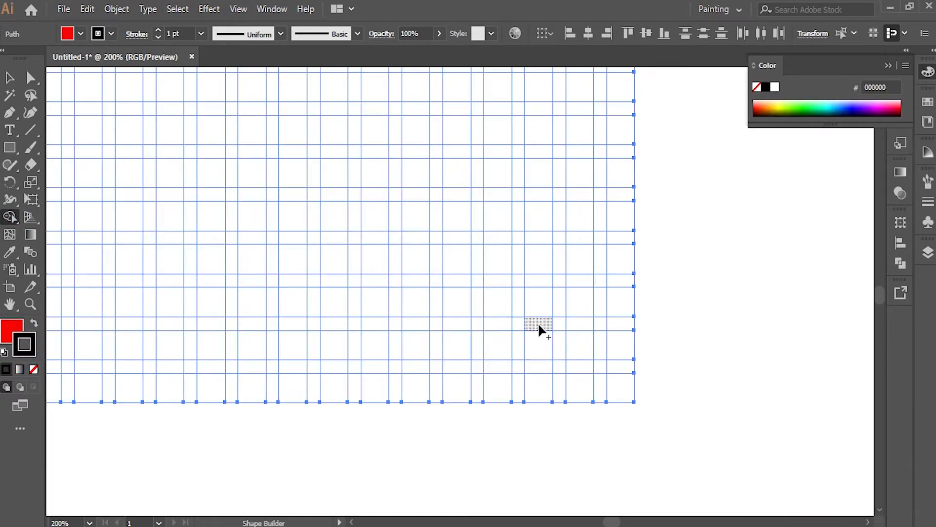
Merge grid cells at the lower-right corner into the red Kufic word قل, and fill two dot squares above its first letter
mouse_move(617, 337)
mouse_down()
mouse_move(596, 345)
mouse_move(595, 305)
mouse_up()
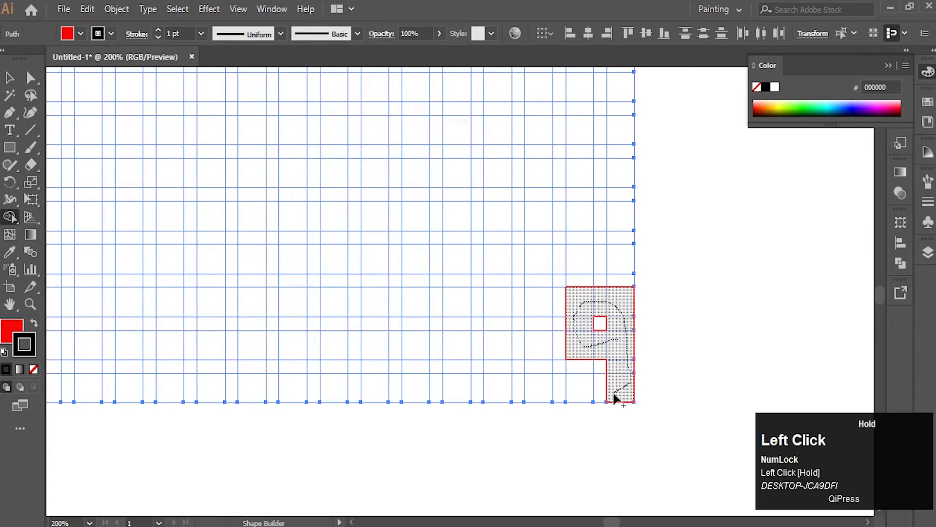
mouse_move(615, 397)
mouse_down()
mouse_move(544, 377)
mouse_move(531, 311)
mouse_move(481, 392)
mouse_move(496, 359)
mouse_up()
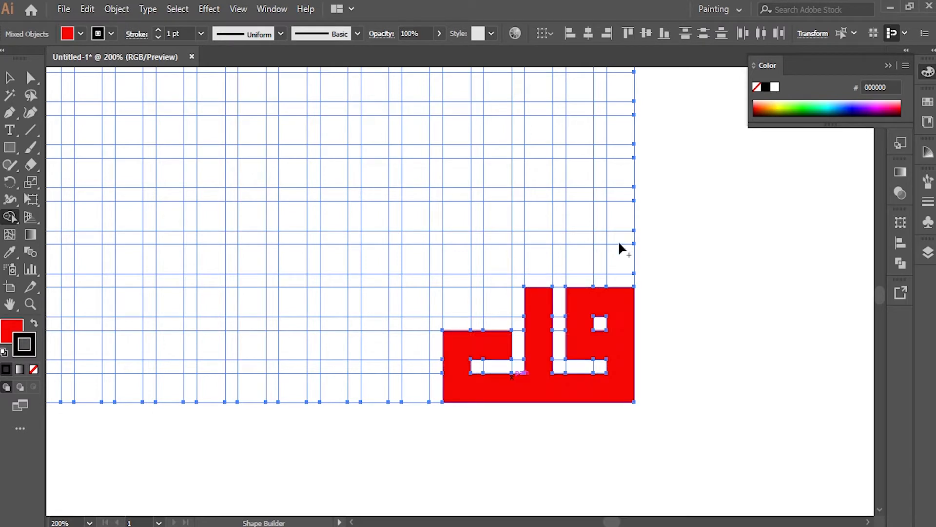
click(621, 259)
click(624, 216)
Merge bottom-row cells beside قل into the red word اعوذ, including the single dot above its last letter
click(582, 301)
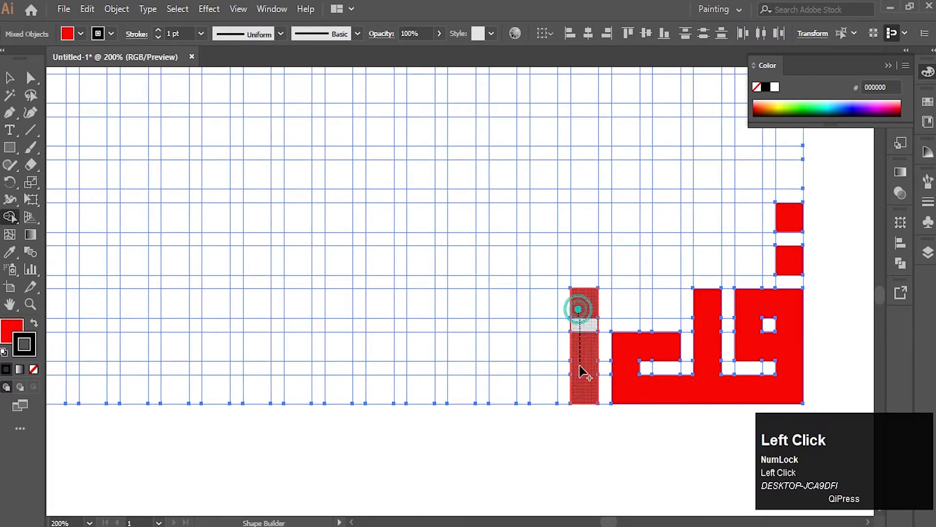
drag(580, 373, 581, 388)
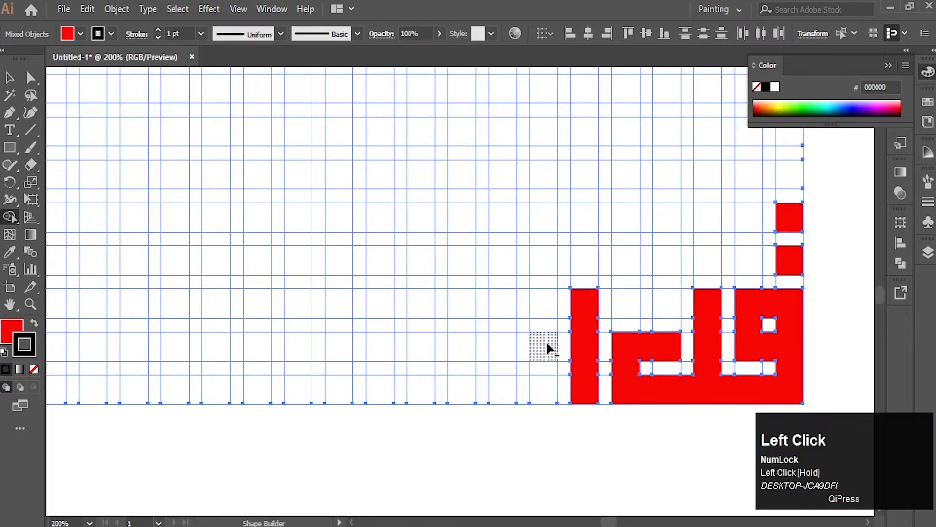
mouse_move(547, 347)
mouse_down()
mouse_move(497, 320)
mouse_move(513, 366)
mouse_move(502, 387)
mouse_move(439, 393)
mouse_move(461, 389)
mouse_move(418, 342)
mouse_move(414, 351)
mouse_move(530, 363)
mouse_up()
key(space)
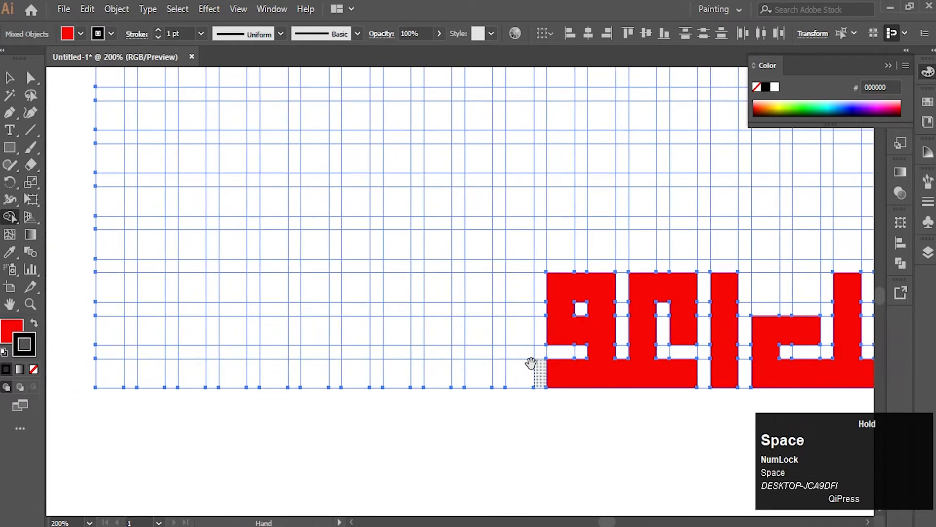
mouse_move(499, 286)
mouse_down()
mouse_move(517, 362)
mouse_move(476, 376)
mouse_up()
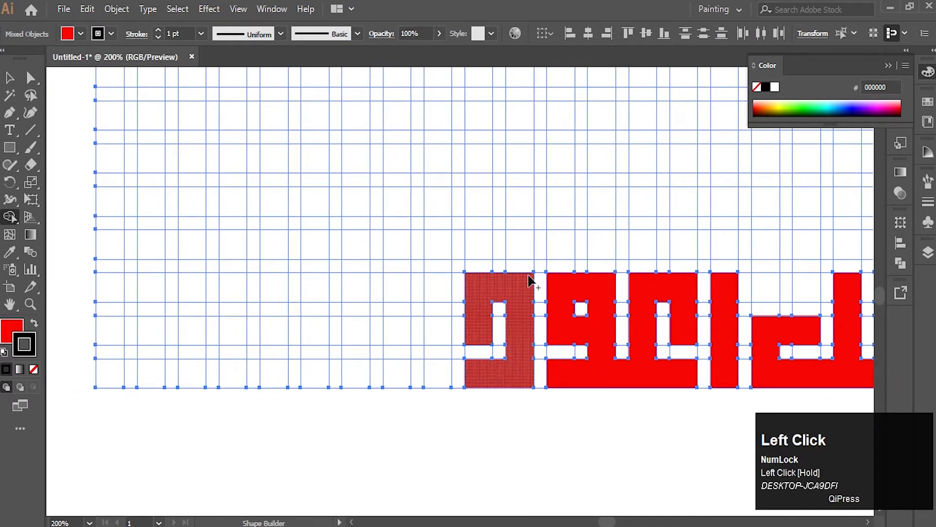
click(519, 244)
Merge the remaining bottom-row cells into the red word برب with its dots, plus the flat bar reaching the lower-left corner
mouse_move(436, 335)
mouse_down()
mouse_move(393, 325)
mouse_move(349, 373)
mouse_move(275, 373)
mouse_up()
click(432, 371)
key(space)
drag(345, 312, 436, 310)
mouse_move(446, 284)
mouse_down()
mouse_move(441, 330)
mouse_move(321, 295)
mouse_move(365, 286)
mouse_up()
click(333, 377)
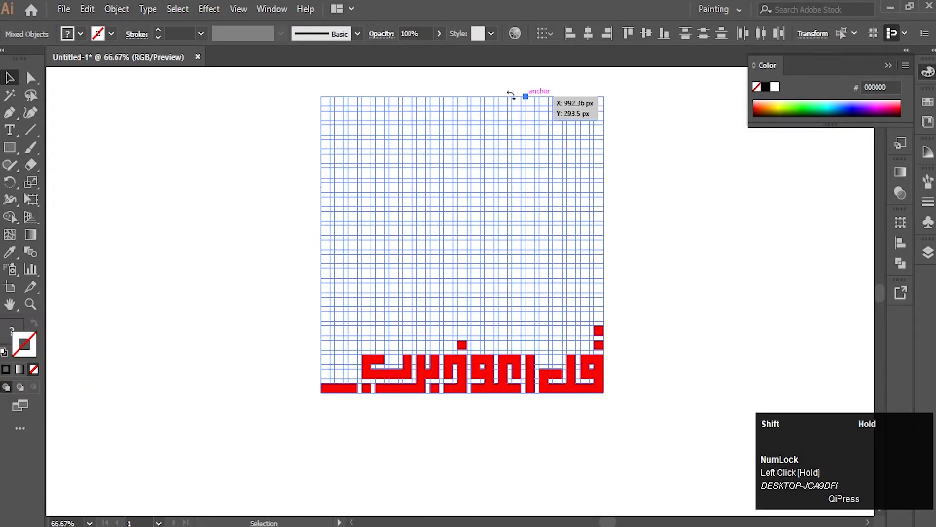
Rotate the grid 90° counter-clockwise and merge cells at the new lower-right corner into the red letters لنا with their dot
drag(510, 92, 170, 235)
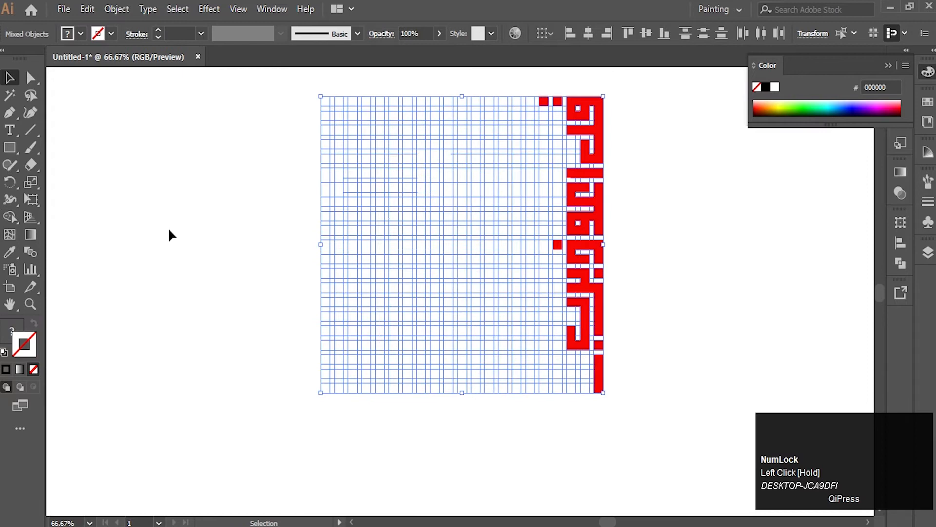
click(9, 217)
ctrl+scroll(550, 344, up, 4)
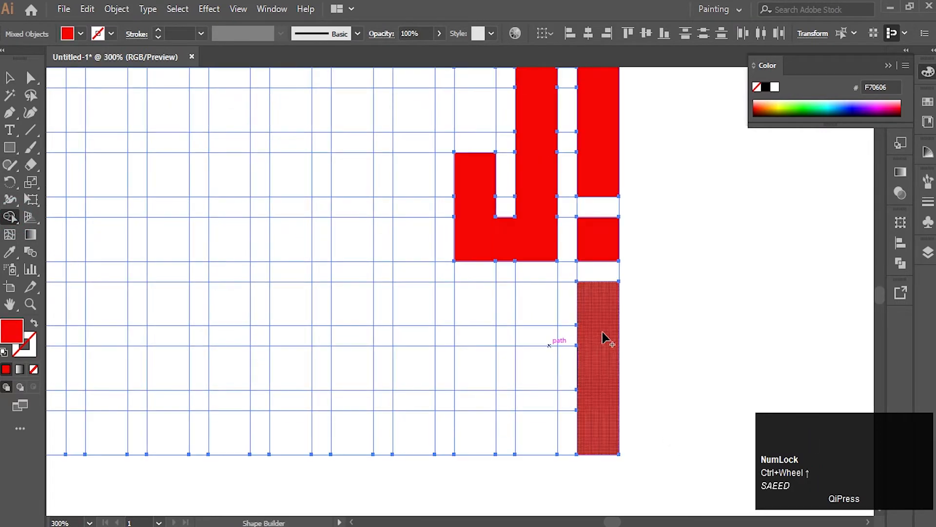
click(603, 337)
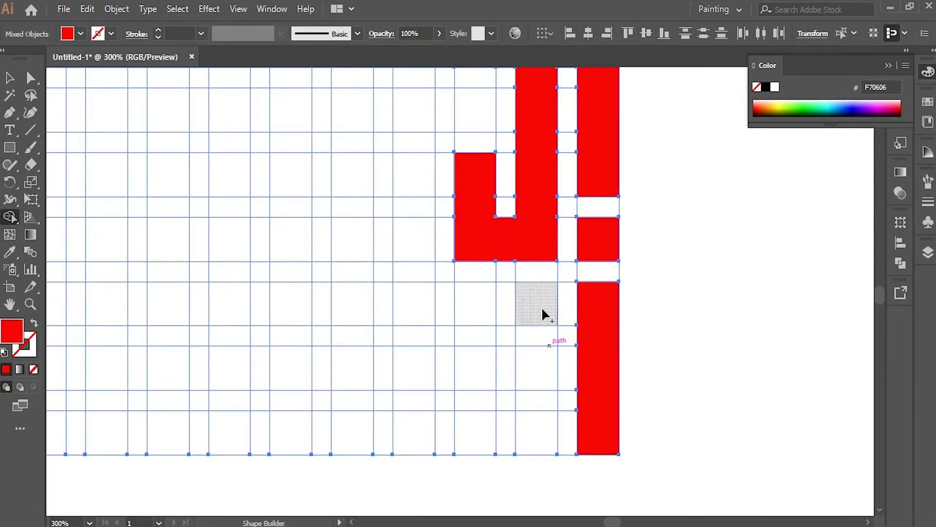
mouse_move(543, 315)
mouse_down()
mouse_move(536, 342)
mouse_move(488, 436)
mouse_move(475, 365)
mouse_up()
click(481, 324)
mouse_move(454, 440)
mouse_down()
mouse_move(434, 444)
mouse_move(397, 421)
mouse_move(404, 186)
mouse_up()
Merge bottom-row cells beside the red لنا into a red four-pronged س to complete الناس
key(space)
mouse_move(372, 341)
mouse_down()
mouse_move(444, 320)
mouse_move(465, 345)
mouse_move(368, 424)
mouse_move(274, 447)
mouse_move(326, 394)
mouse_move(464, 320)
mouse_up()
key(space)
key(space)
mouse_move(385, 340)
mouse_down()
mouse_move(562, 340)
mouse_move(551, 341)
mouse_up()
Set the fill to magenta F708EB and merge the bottom-row cells after the red س into the word ملك
double_click(17, 337)
click(489, 202)
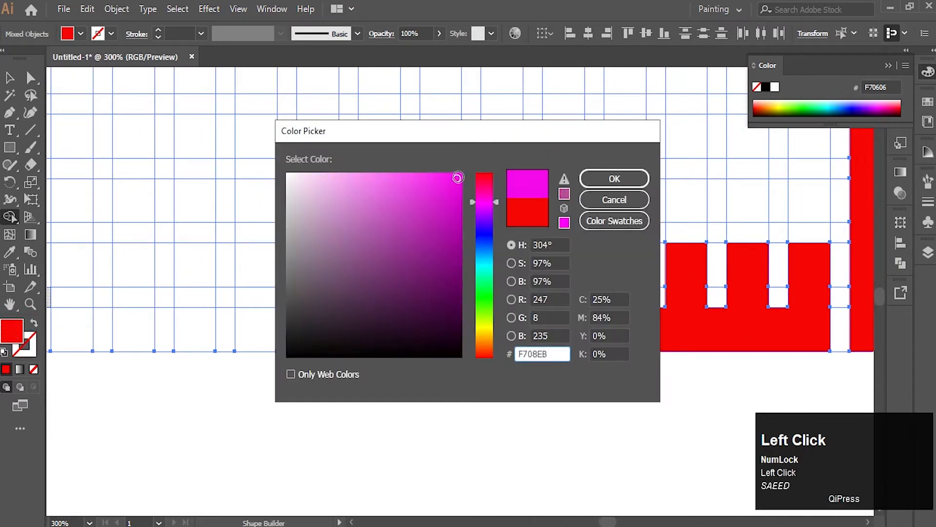
click(600, 175)
drag(512, 273, 550, 335)
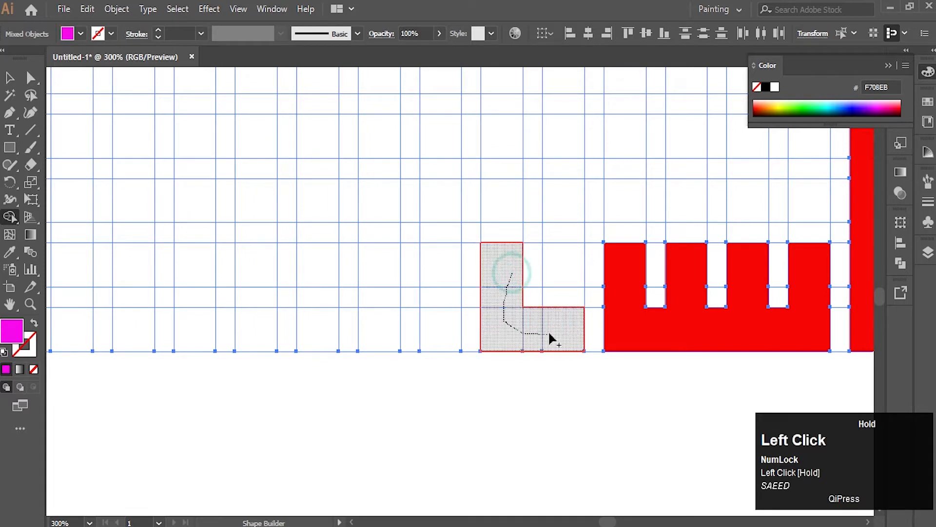
mouse_move(524, 273)
mouse_down()
mouse_move(440, 274)
mouse_move(438, 326)
mouse_up()
mouse_move(382, 318)
mouse_down()
mouse_move(370, 220)
mouse_move(356, 331)
mouse_move(319, 242)
mouse_move(336, 273)
mouse_up()
mouse_move(361, 322)
mouse_down()
mouse_move(557, 336)
mouse_move(451, 343)
mouse_up()
key(ctrl+z)
mouse_move(514, 220)
mouse_down()
mouse_move(491, 276)
mouse_move(513, 282)
mouse_up()
drag(509, 284, 453, 292)
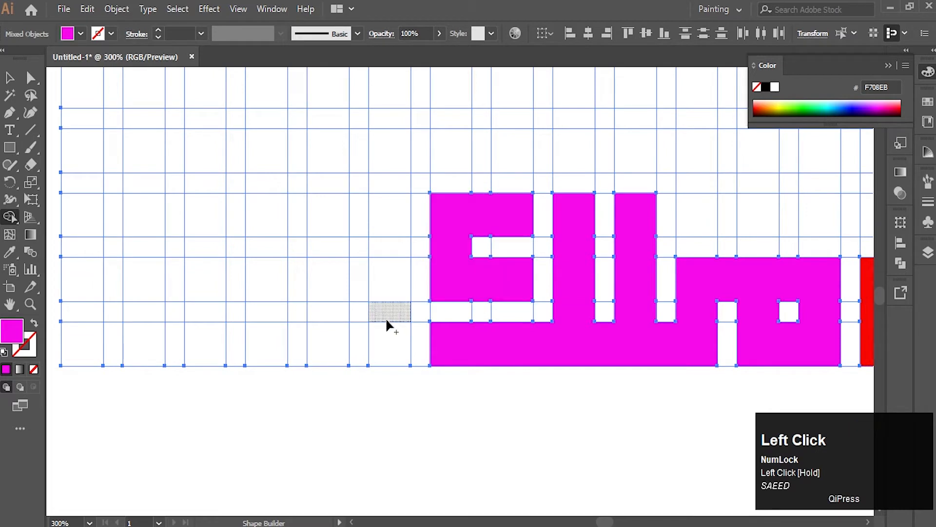
Merge the remaining bottom-row cells up to the lower-left corner into the magenta word الناس with its dot
drag(383, 315, 520, 338)
drag(525, 225, 526, 364)
mouse_move(461, 259)
mouse_down()
mouse_move(472, 335)
mouse_move(380, 356)
mouse_move(343, 247)
mouse_move(343, 181)
mouse_up()
click(404, 238)
mouse_move(287, 365)
mouse_down()
mouse_move(226, 232)
mouse_move(229, 165)
mouse_up()
Rotate the whole grid artwork 90° counter-clockwise so the magenta words run down the right edge
scroll(395, 329, down, 4)
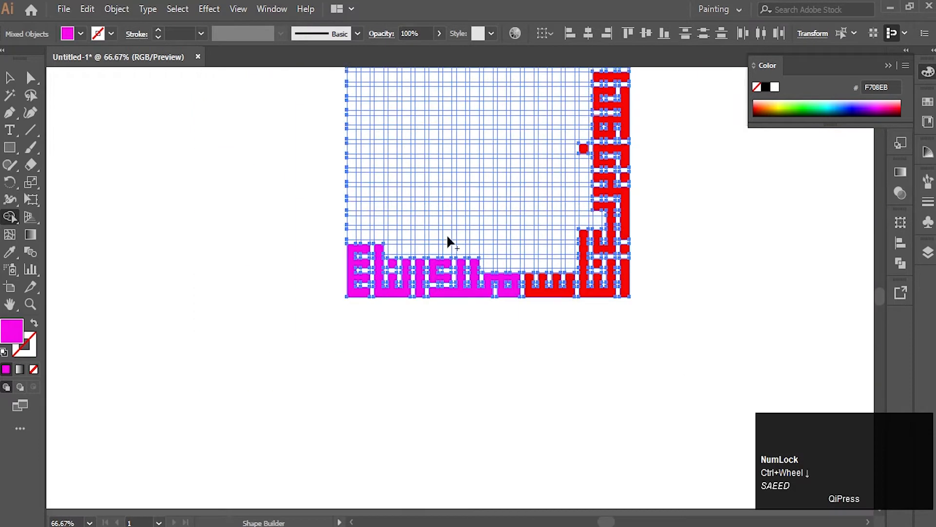
scroll(447, 233, up, 2)
click(9, 78)
drag(635, 98, 336, 108)
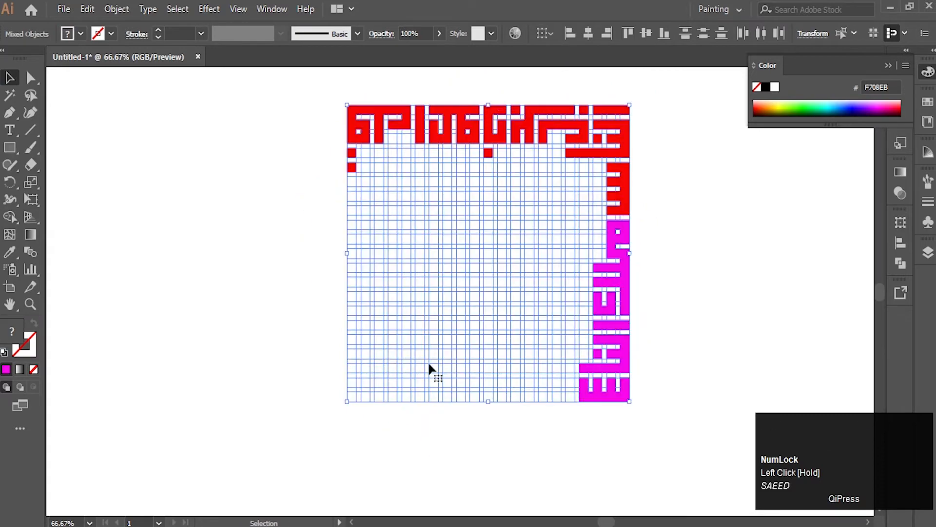
Set the Shape Builder fill to blue 2A0AEA and merge bottom-row cells beside the magenta corner into the word اله
click(8, 218)
scroll(566, 395, up, 4)
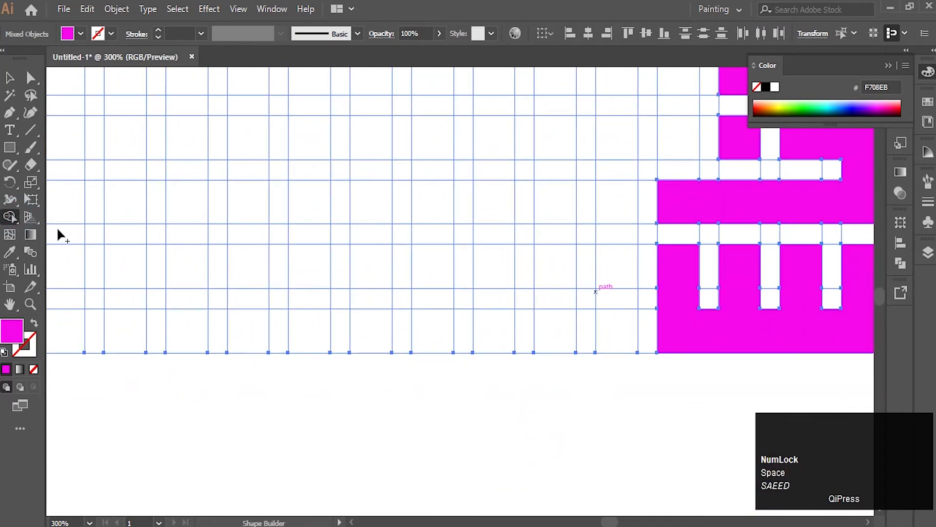
double_click(6, 336)
click(486, 229)
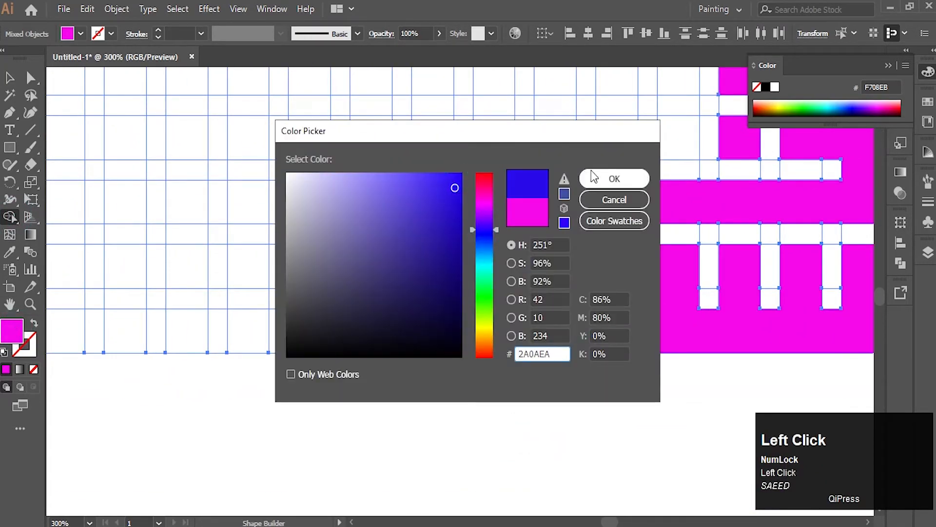
click(593, 177)
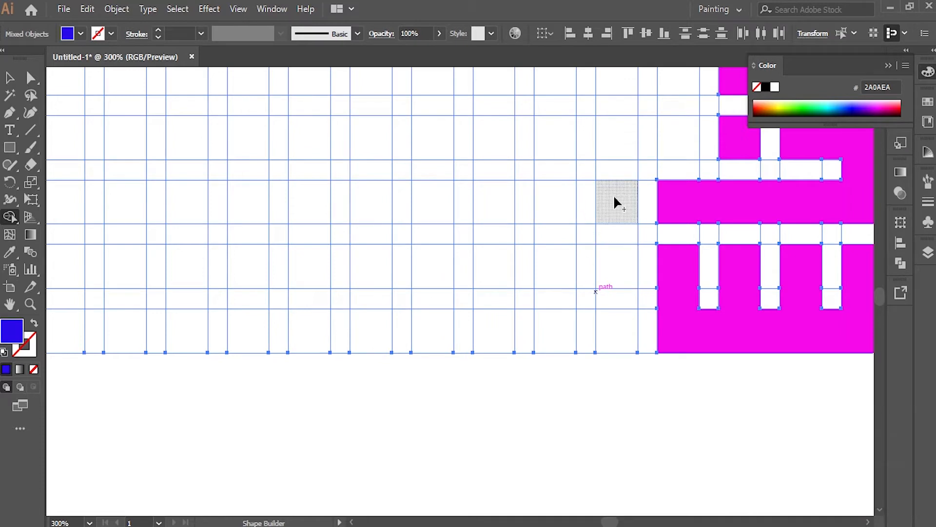
drag(614, 195, 616, 327)
drag(558, 215, 554, 273)
mouse_move(538, 295)
mouse_down()
mouse_move(529, 345)
mouse_move(549, 268)
mouse_up()
mouse_move(423, 200)
mouse_down()
mouse_move(449, 200)
mouse_move(476, 271)
mouse_move(480, 235)
mouse_up()
Merge the bottom-row cells after اله into the blue word الناس, with its dot and a four-pronged س
key(space)
mouse_move(338, 341)
mouse_down()
mouse_move(500, 337)
mouse_move(509, 348)
mouse_up()
drag(560, 185, 553, 341)
mouse_move(484, 197)
mouse_down()
mouse_move(496, 227)
mouse_move(429, 286)
mouse_move(368, 215)
mouse_move(372, 222)
mouse_up()
key(space)
drag(163, 252, 359, 264)
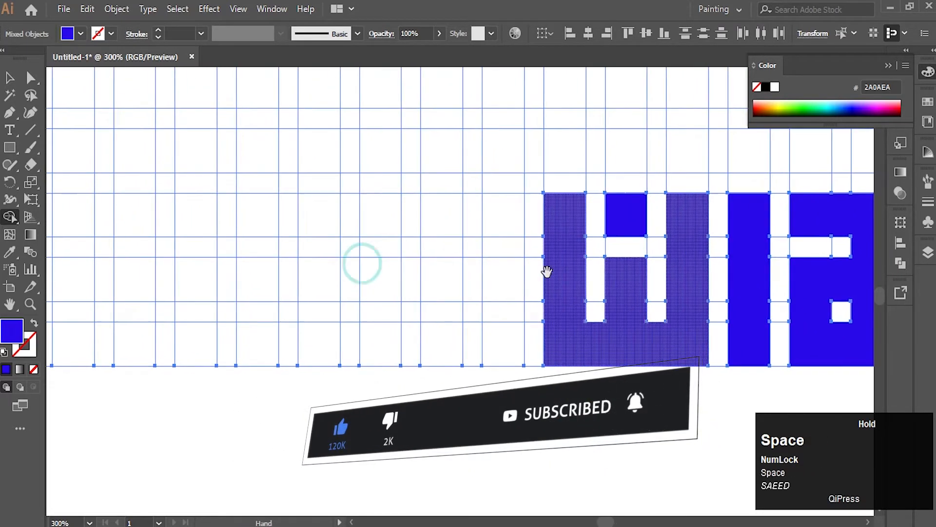
mouse_move(507, 280)
mouse_down()
mouse_move(425, 288)
mouse_move(376, 307)
mouse_move(317, 307)
mouse_up()
Set the fill to cyan 00BDD1 and merge the last bottom-row cells up to the lower-left corner into the word من
key(space)
mouse_move(317, 307)
mouse_down()
mouse_move(466, 287)
mouse_move(479, 301)
mouse_up()
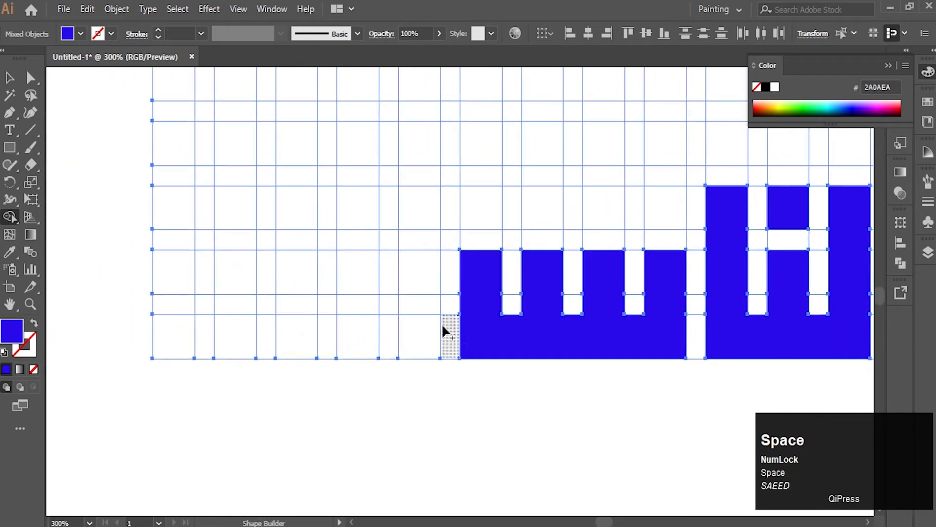
double_click(8, 326)
drag(488, 239, 488, 262)
drag(457, 234, 462, 204)
click(597, 178)
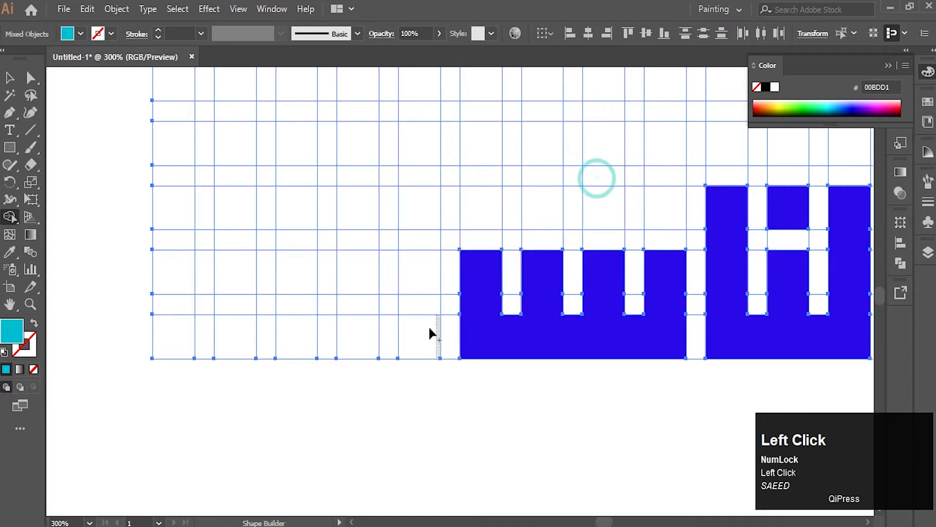
mouse_move(351, 303)
mouse_down()
mouse_move(387, 313)
mouse_move(305, 268)
mouse_move(243, 347)
mouse_move(234, 281)
mouse_up()
Rotate the grid artwork 90° counter-clockwise so the blue and cyan words run down the right edge
scroll(385, 298, down, 4)
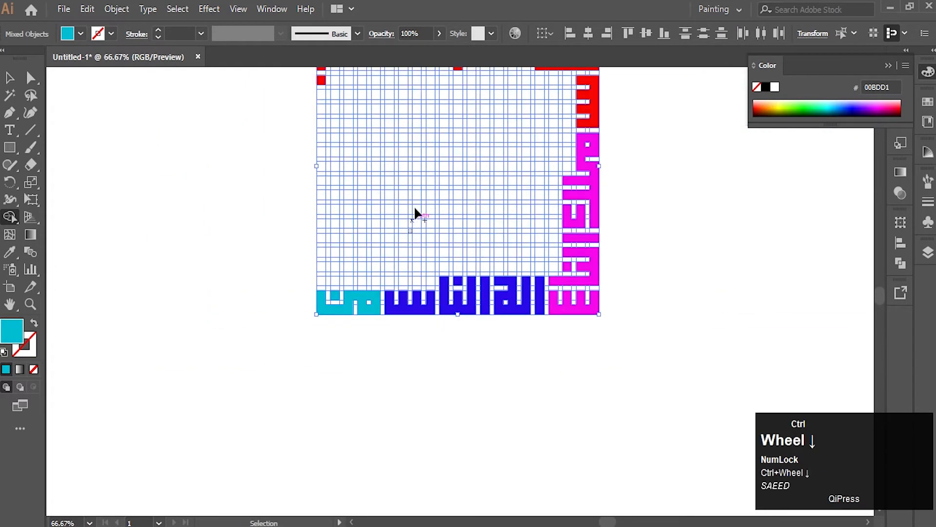
click(7, 77)
mouse_move(606, 80)
mouse_down()
mouse_move(543, 150)
mouse_move(322, 207)
mouse_up()
scroll(361, 193, down, 5)
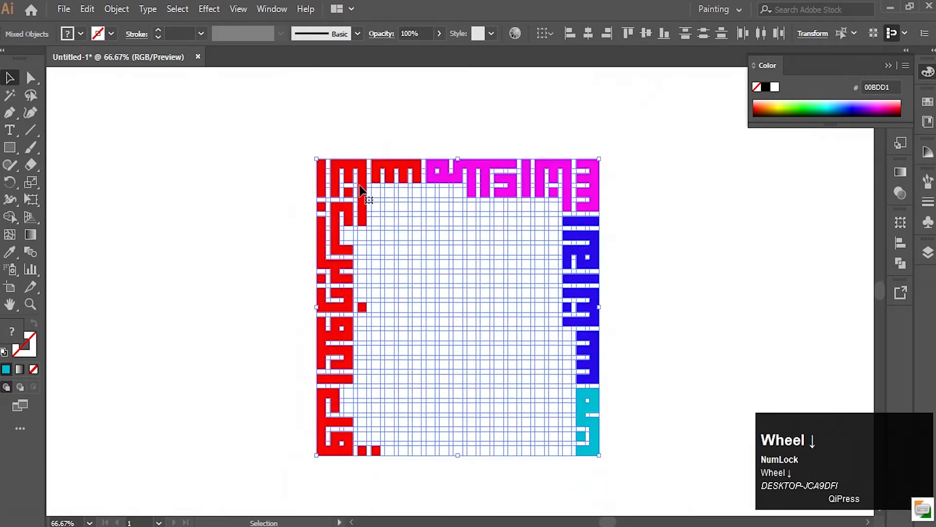
Merge lower-right corner cells into the cyan word شر with three dots, extending its baseline bar along the bottom row
scroll(554, 351, up, 3)
key(shift+m)
mouse_move(612, 290)
mouse_down()
mouse_move(599, 341)
mouse_move(571, 308)
mouse_move(526, 321)
mouse_move(512, 338)
mouse_move(485, 263)
mouse_up()
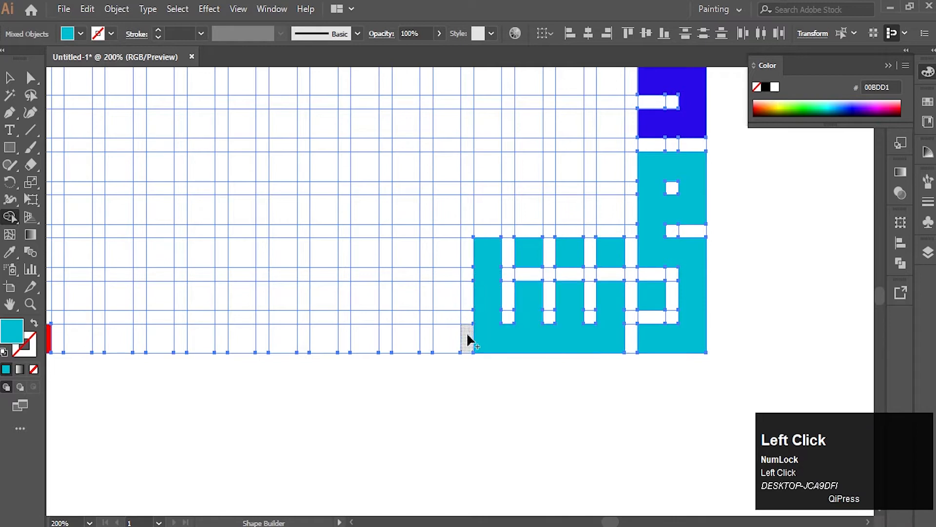
drag(468, 336, 234, 339)
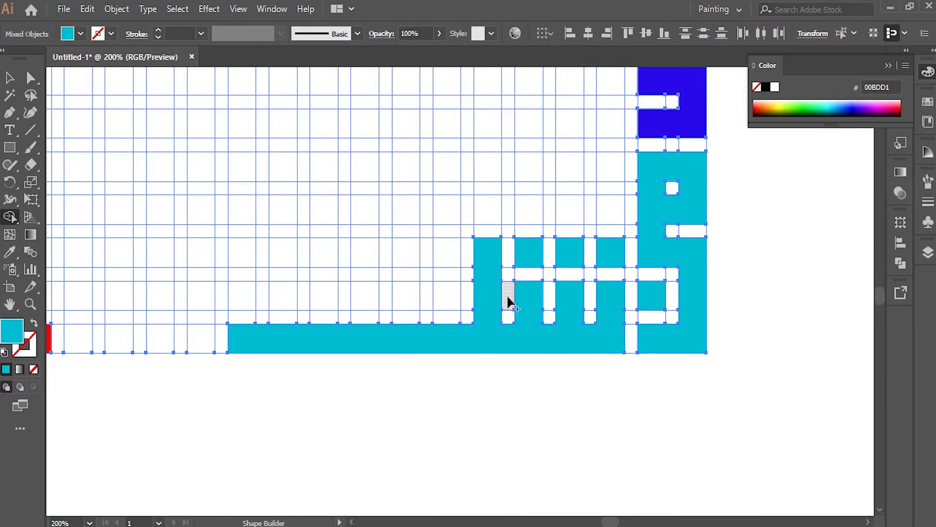
Merge cells along the cyan baseline into the cyan letters الوسوا, continuing up to the two red dots
mouse_move(451, 295)
mouse_down()
mouse_move(448, 226)
mouse_move(386, 298)
mouse_move(370, 301)
mouse_move(327, 224)
mouse_move(363, 250)
mouse_up()
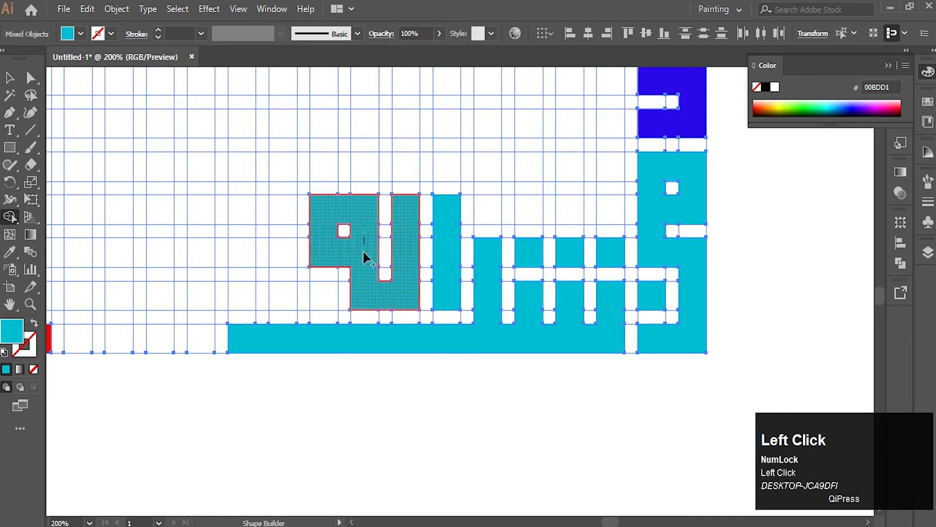
drag(360, 297, 324, 297)
key(space)
drag(260, 308, 438, 345)
mouse_move(461, 288)
mouse_down()
mouse_move(454, 330)
mouse_move(387, 317)
mouse_move(382, 299)
mouse_up()
click(385, 380)
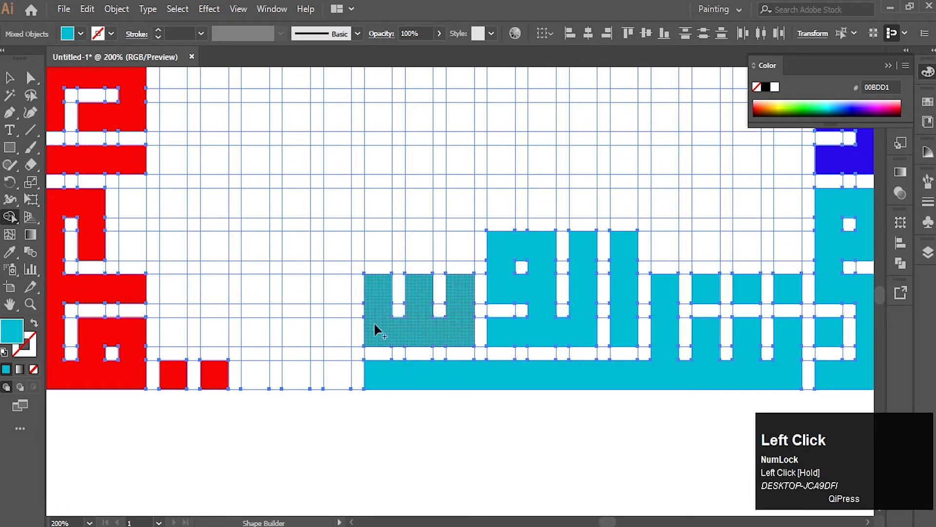
mouse_move(375, 336)
mouse_down()
mouse_move(293, 306)
mouse_move(293, 381)
mouse_move(259, 372)
mouse_up()
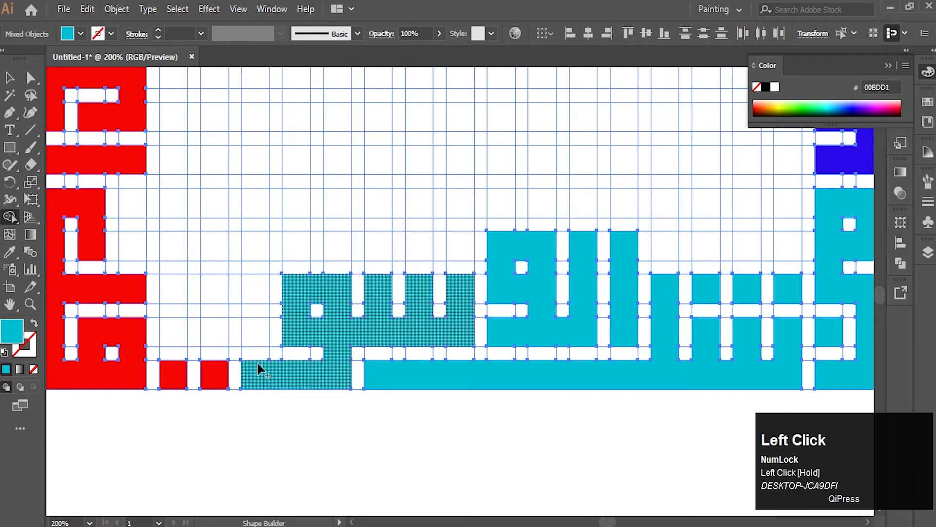
drag(259, 325, 262, 209)
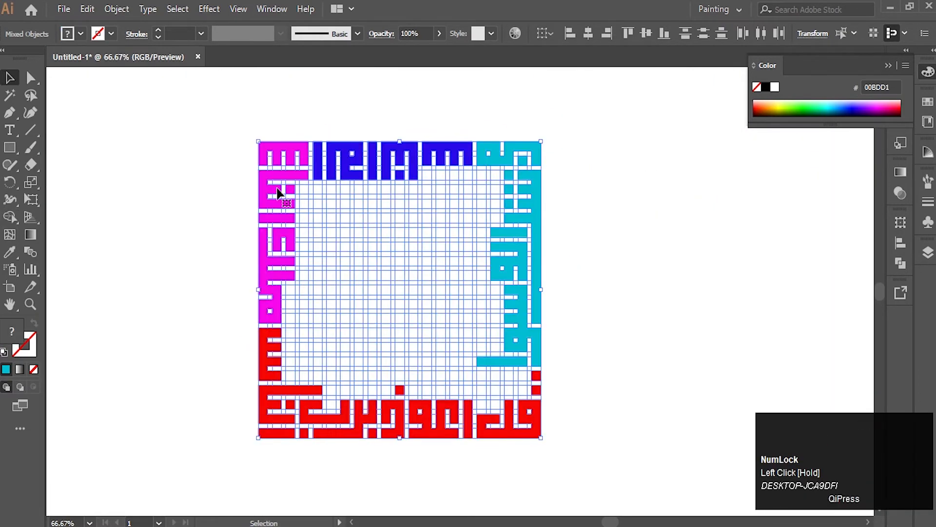
Merge cells above the red word قل into a cyan س, then merge a separate vertical cyan alif beside it
scroll(488, 383, up, 3)
drag(584, 424, 599, 360)
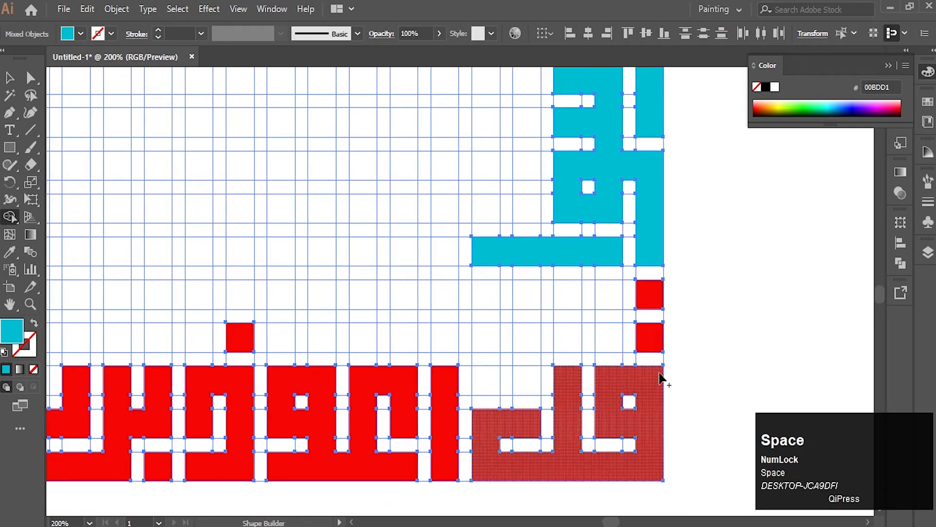
drag(604, 302, 571, 309)
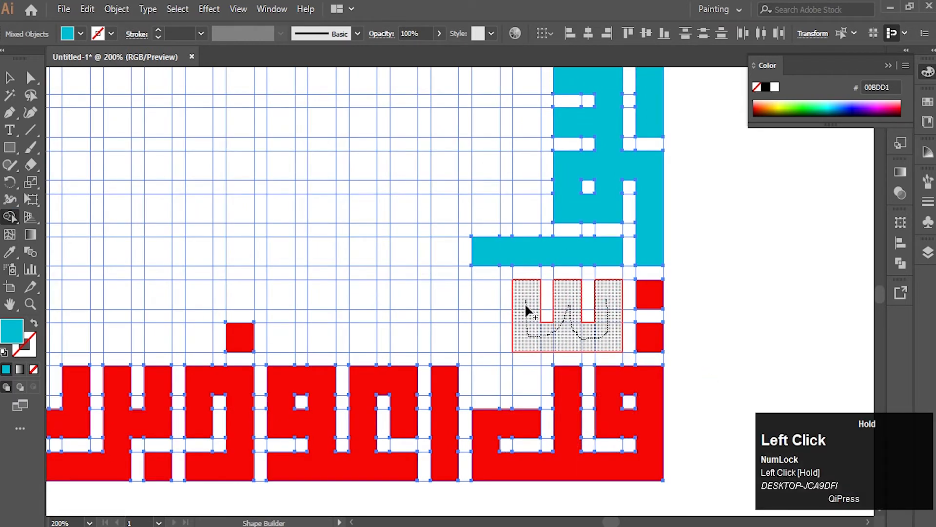
drag(485, 312, 479, 307)
drag(443, 261, 444, 339)
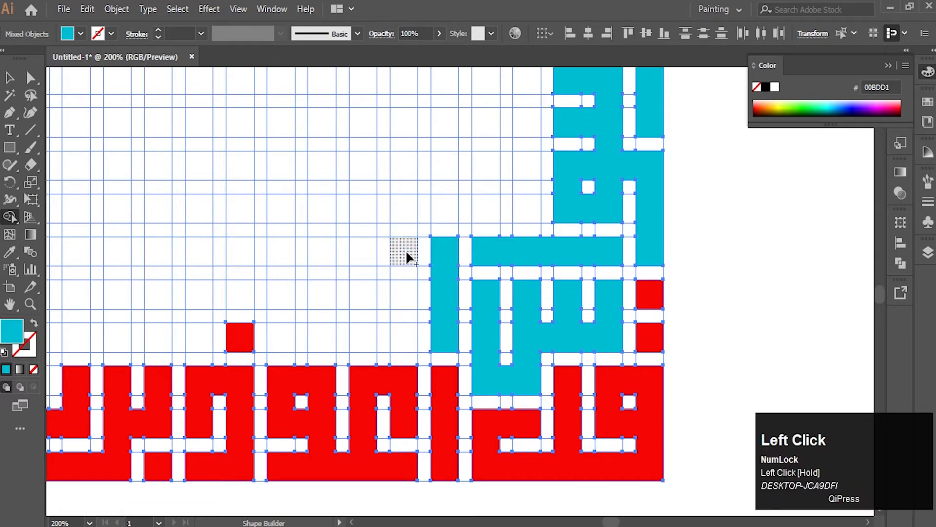
Merge cells beyond the cyan alif into the cyan letters لخنا and fill two single cells above them as dots
mouse_move(405, 250)
mouse_down()
mouse_move(400, 309)
mouse_move(321, 331)
mouse_up()
key(space)
drag(295, 353, 440, 378)
drag(498, 367, 420, 275)
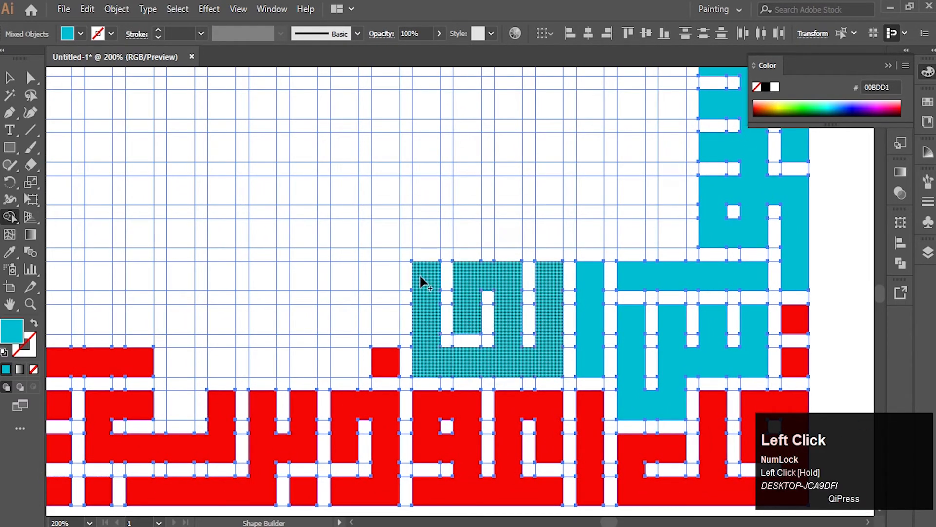
mouse_move(409, 322)
mouse_down()
mouse_move(396, 327)
mouse_move(383, 272)
mouse_move(385, 230)
mouse_up()
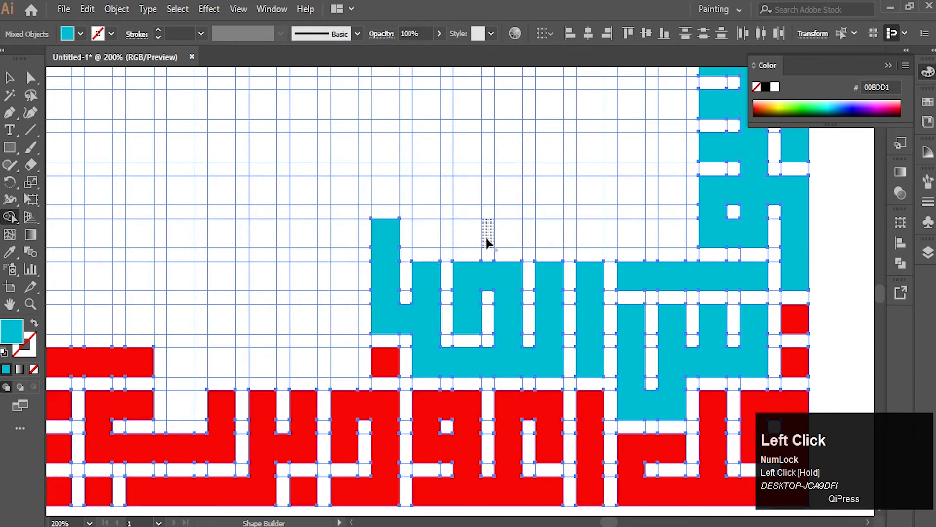
click(469, 239)
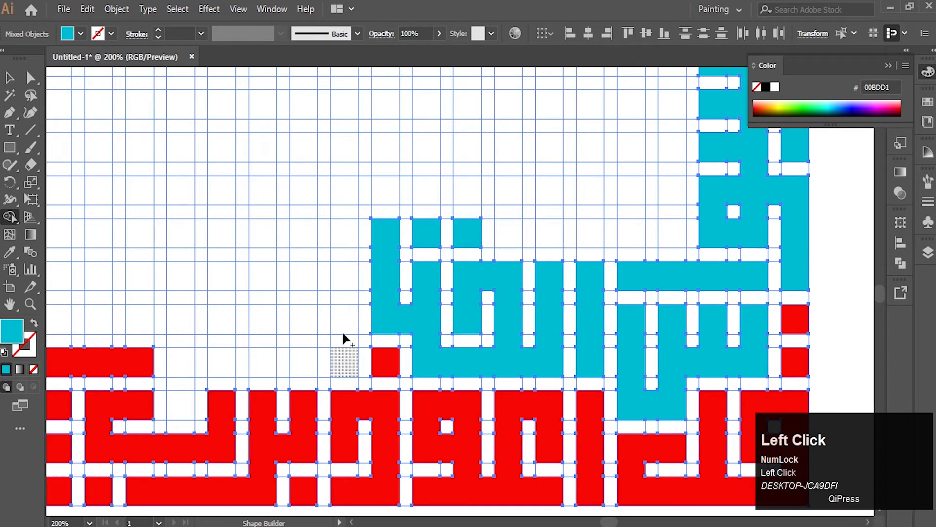
drag(347, 319, 300, 330)
drag(248, 347, 226, 357)
key(ctrl+z)
Merge cells above the red row into a four-toothed cyan س that ends the word الخناس
mouse_move(344, 319)
mouse_down()
mouse_move(338, 375)
mouse_move(255, 326)
mouse_move(222, 326)
mouse_up()
key(space)
drag(229, 380, 360, 404)
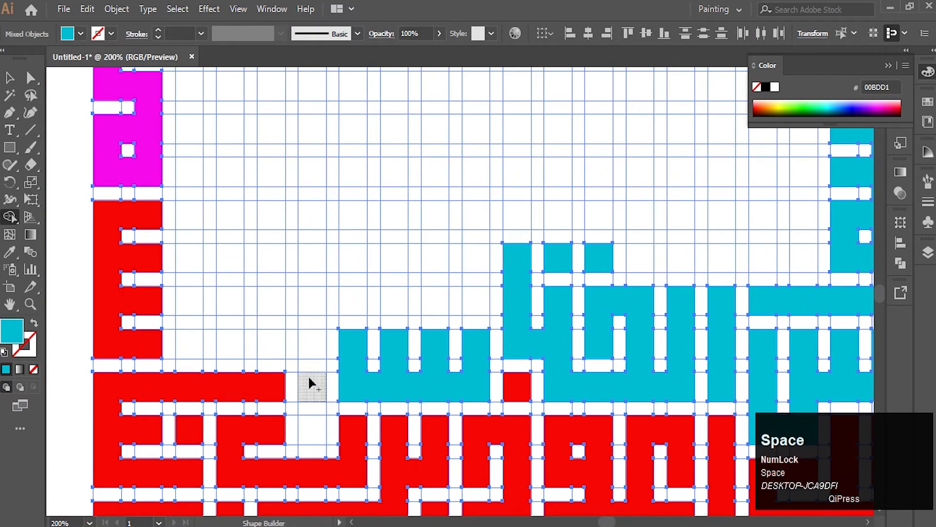
Set the fill to green 0B9100 and merge a vertical green alif between the cyan س and the red letters
double_click(12, 331)
click(484, 288)
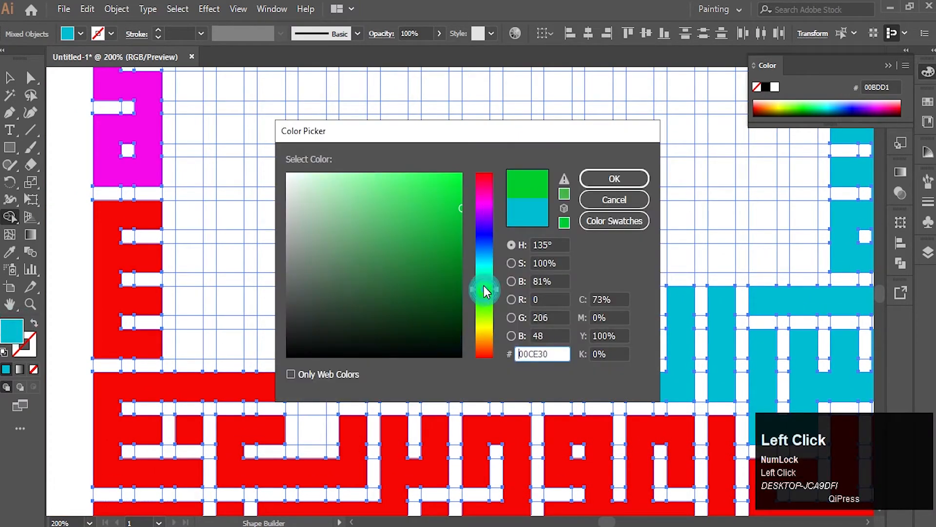
key(Return)
drag(317, 341, 310, 436)
Rotate the grid artwork 90° counter-clockwise so the red words run along the right edge
scroll(391, 206, up, 3)
click(9, 77)
drag(579, 117, 276, 123)
Merge cells above the red and magenta words into the green letters لذي, filling single cells for their dots
scroll(495, 356, up, 3)
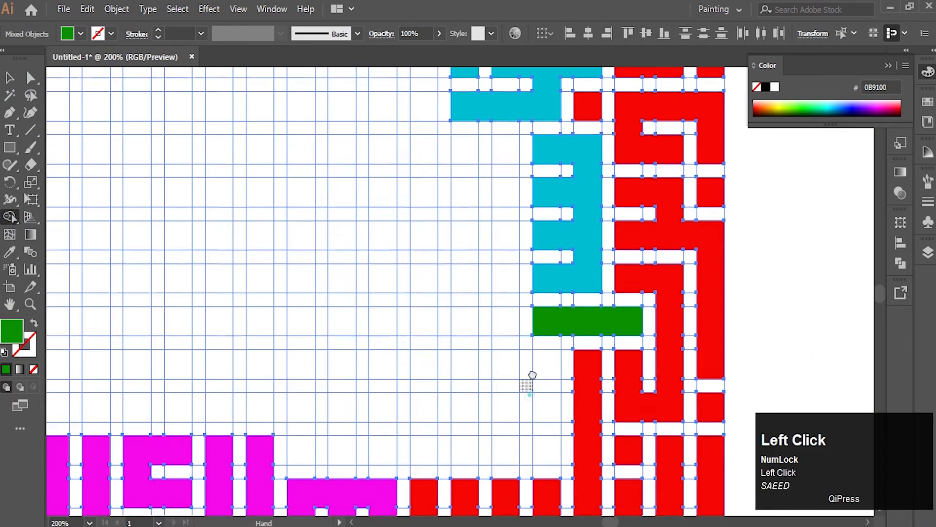
mouse_move(534, 373)
mouse_down()
mouse_move(576, 278)
mouse_move(582, 360)
mouse_move(506, 351)
mouse_move(510, 341)
mouse_up()
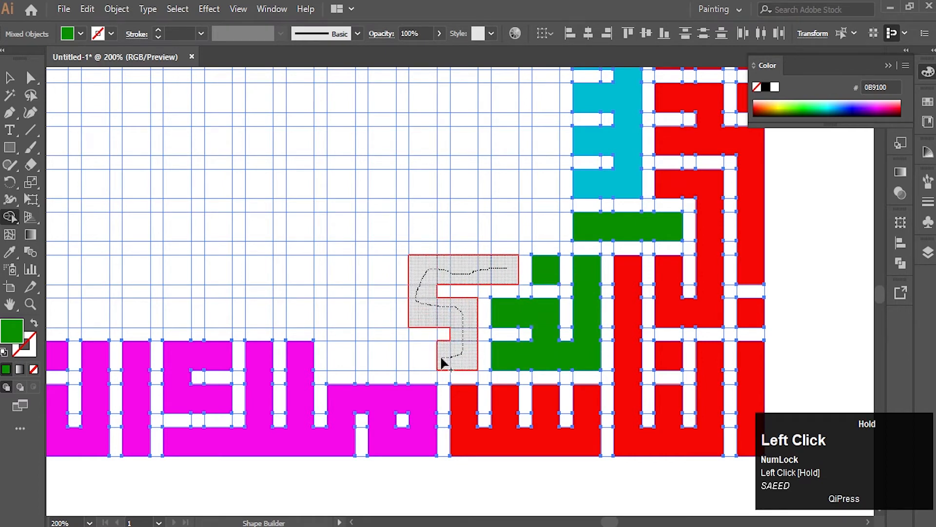
drag(443, 364, 393, 363)
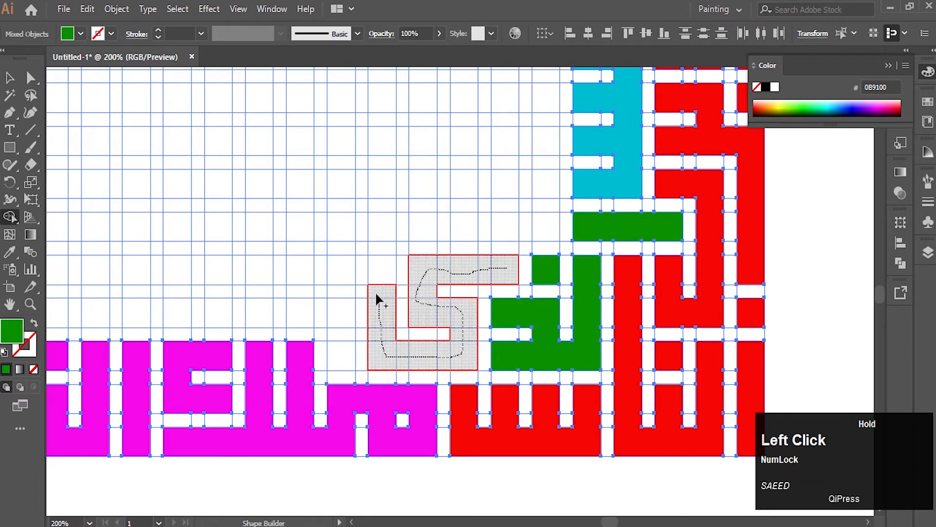
drag(390, 285, 560, 317)
key(space)
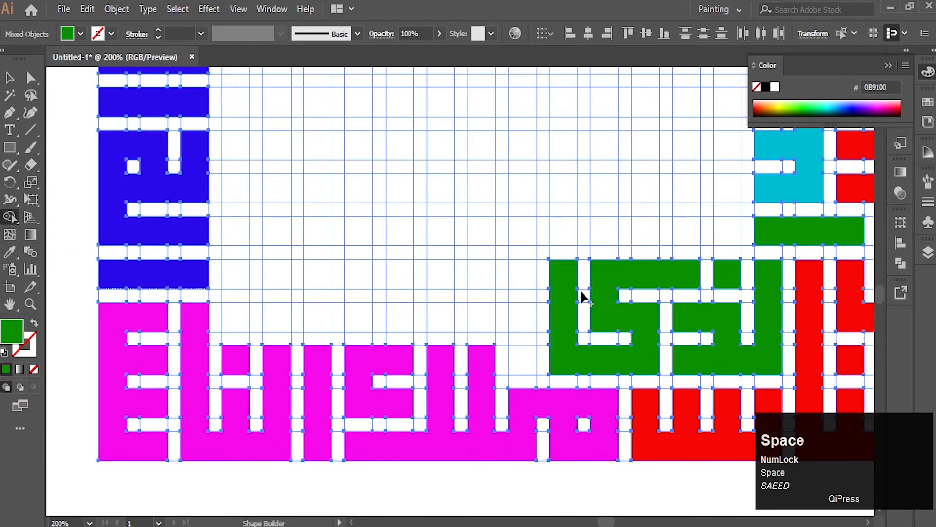
click(523, 355)
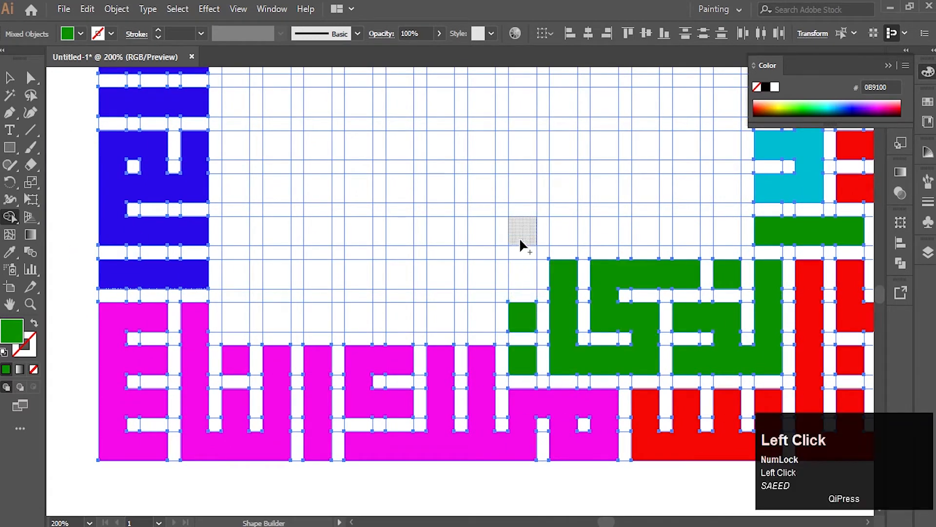
Merge cells above the magenta words into the green letters يو and سو, redoing the first stroke of يو
mouse_move(519, 269)
mouse_down()
mouse_move(481, 283)
mouse_move(473, 273)
mouse_move(437, 273)
mouse_up()
key(ctrl+z)
drag(444, 319, 441, 319)
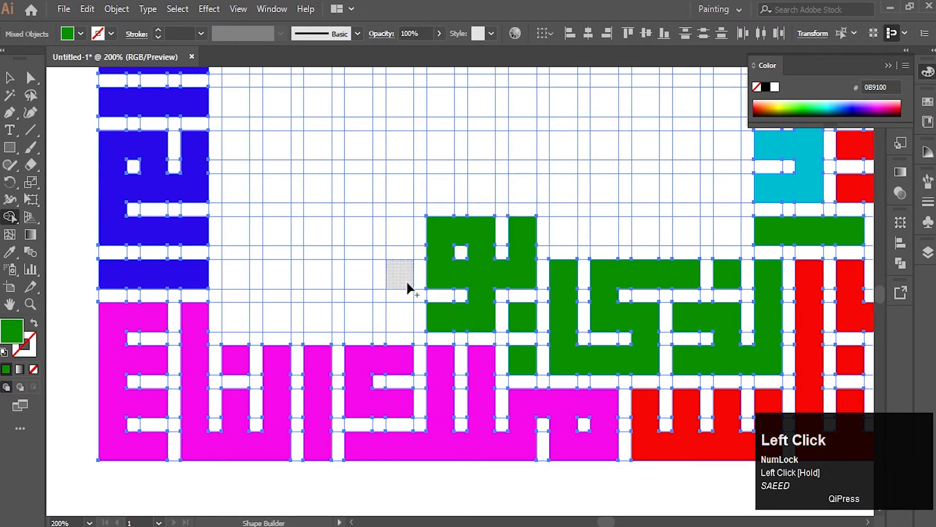
key(space)
mouse_move(378, 286)
mouse_down()
mouse_move(457, 315)
mouse_move(434, 325)
mouse_up()
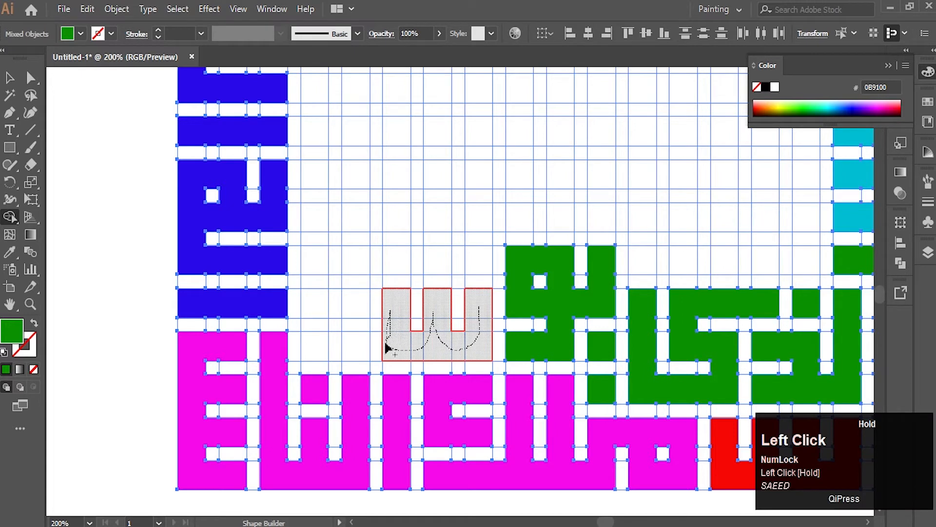
drag(330, 273, 322, 344)
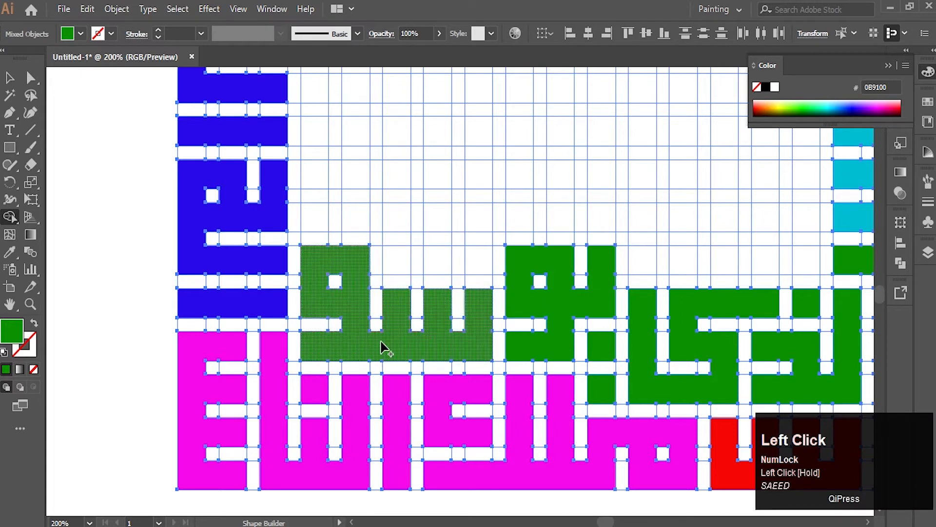
Rotate the grid artwork 90° counter-clockwise so the green words run down the inner right side
scroll(385, 347, down, 3)
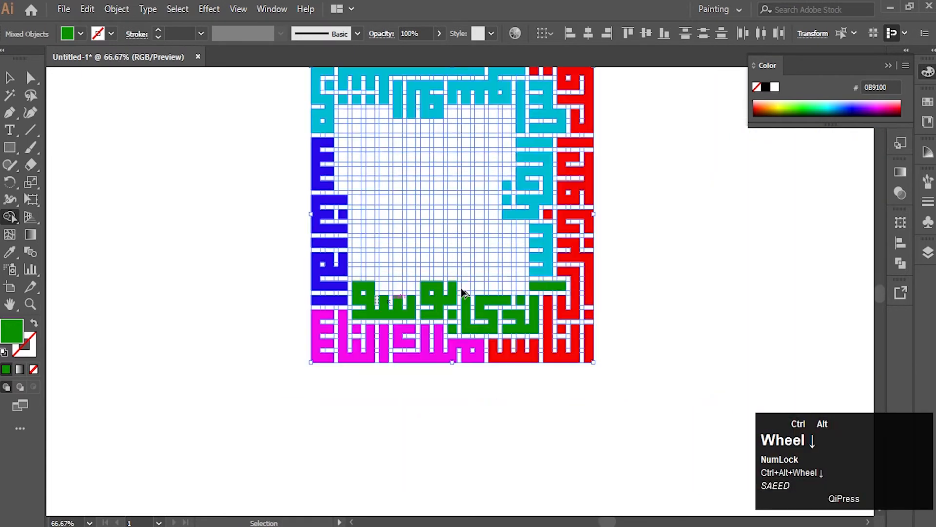
click(10, 77)
drag(597, 111, 296, 127)
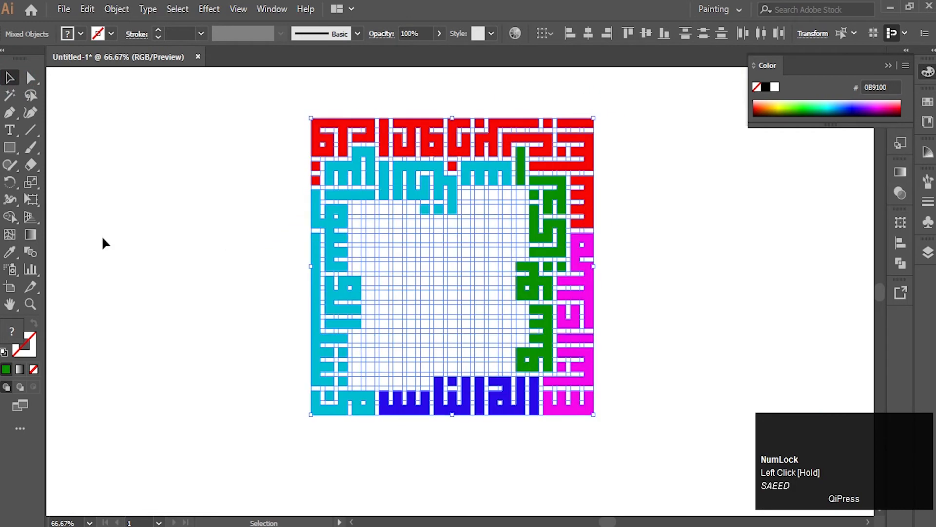
Merge cells above the blue words into a green س with a folded-back tail, ending the word يوسوس
click(14, 218)
scroll(487, 338, up, 3)
mouse_move(543, 367)
mouse_down()
mouse_move(584, 314)
mouse_move(591, 335)
mouse_move(502, 320)
mouse_up()
key(ctrl+z)
drag(591, 308, 511, 314)
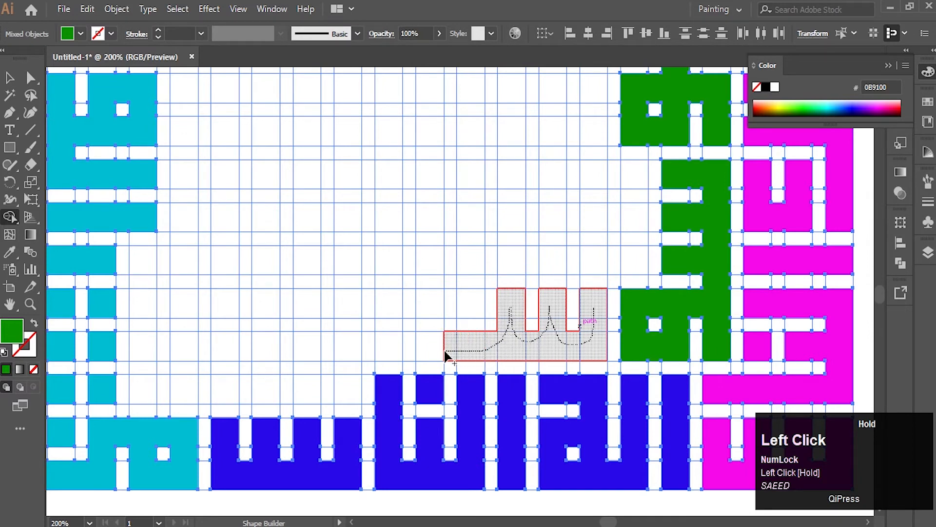
mouse_move(445, 352)
mouse_down()
mouse_move(390, 311)
mouse_move(472, 304)
mouse_up()
Merge cells above the blue س into the green word في with a folded-back tail, and fill one cell as its dot
drag(350, 390, 465, 391)
mouse_move(452, 350)
mouse_down()
mouse_move(422, 344)
mouse_move(459, 375)
mouse_move(386, 328)
mouse_move(303, 341)
mouse_move(274, 388)
mouse_move(262, 279)
mouse_up()
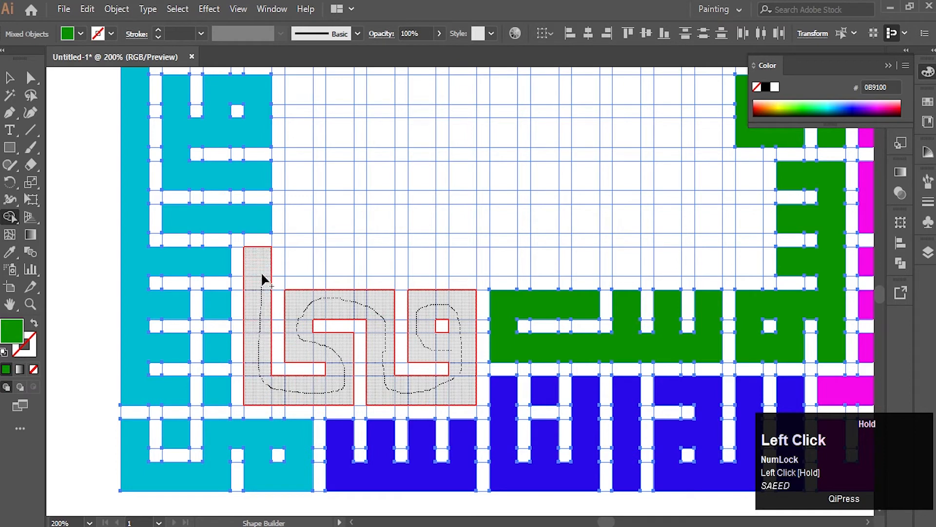
drag(357, 270, 372, 271)
key(ctrl+z)
mouse_move(432, 349)
mouse_down()
mouse_move(460, 324)
mouse_move(386, 386)
mouse_up()
mouse_move(368, 321)
mouse_down()
mouse_move(376, 323)
mouse_move(261, 386)
mouse_move(325, 258)
mouse_up()
click(380, 261)
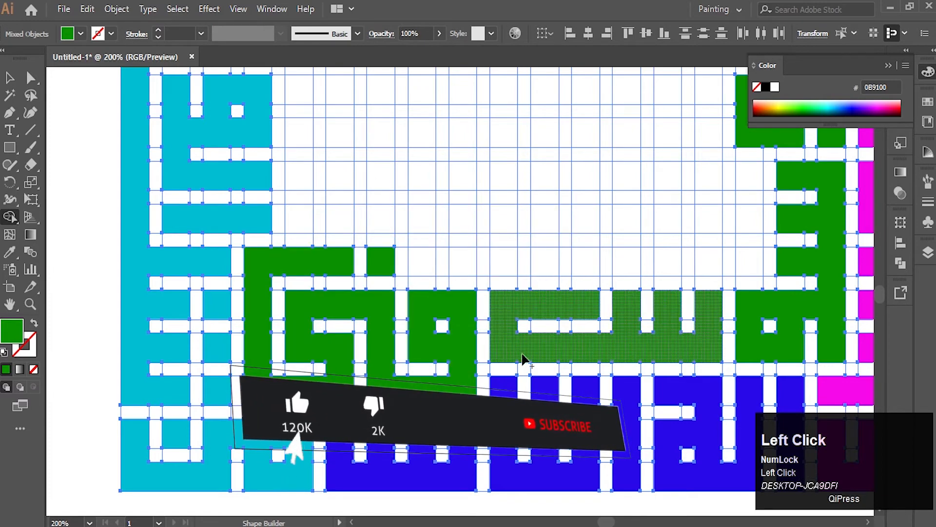
Rotate the grid artwork 90° counter-clockwise so the blue words run down the right edge
scroll(432, 304, down, 2)
scroll(446, 250, up, 2)
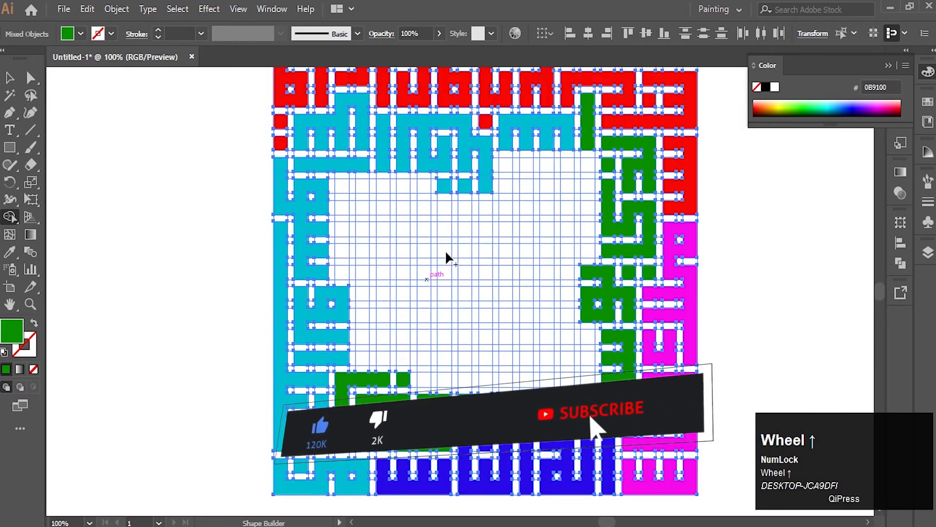
scroll(446, 250, down, 2)
click(10, 78)
drag(560, 195, 369, 200)
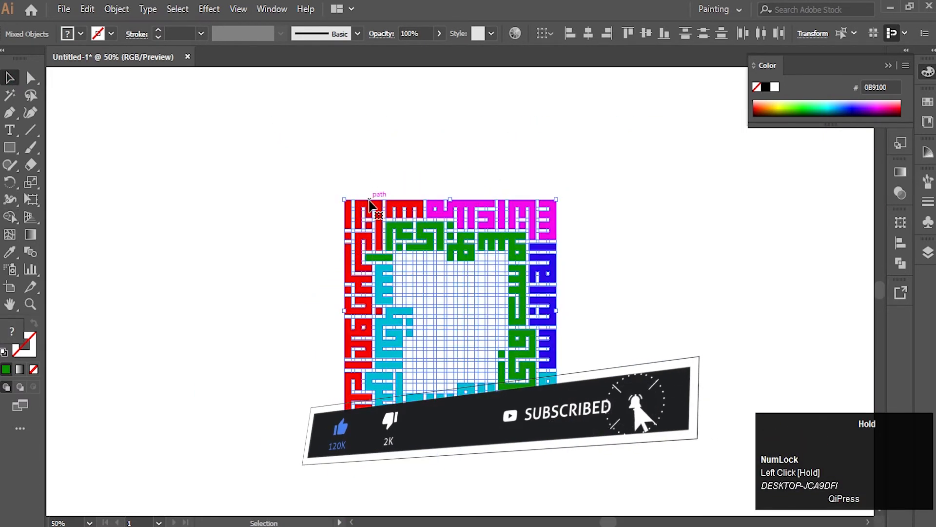
Merge cells above the cyan الوسو letters into the green letters صد
click(8, 218)
scroll(530, 271, up, 4)
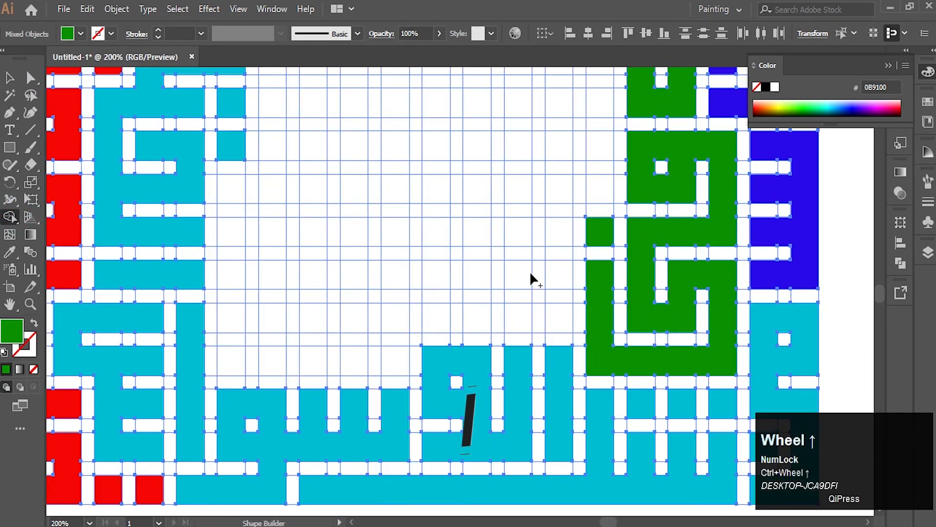
mouse_move(553, 311)
mouse_down()
mouse_move(491, 279)
mouse_move(521, 321)
mouse_move(432, 292)
mouse_move(355, 309)
mouse_move(390, 324)
mouse_up()
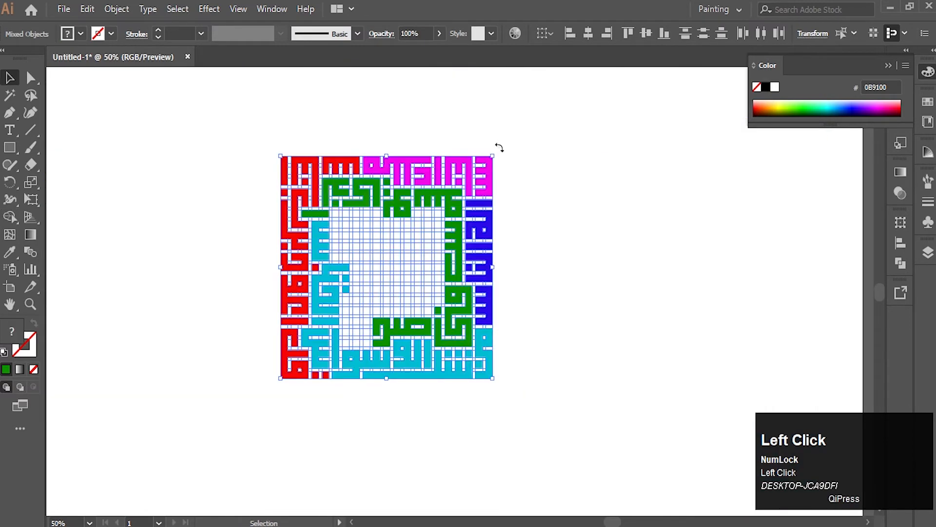
Rotate the grid artwork 90° counter-clockwise and merge cells into the green letters ور with long horizontal tails above the cyan words
drag(499, 147, 268, 153)
click(10, 217)
scroll(426, 295, up, 4)
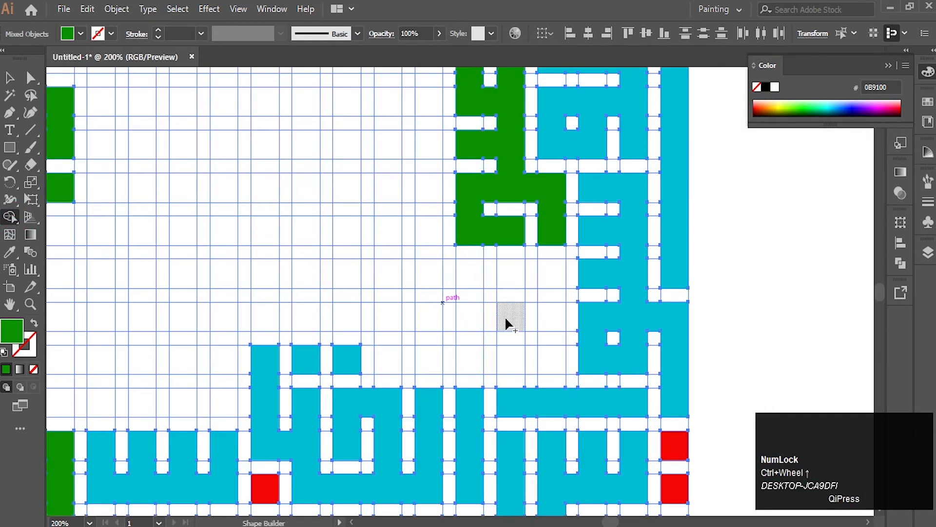
drag(541, 322, 551, 295)
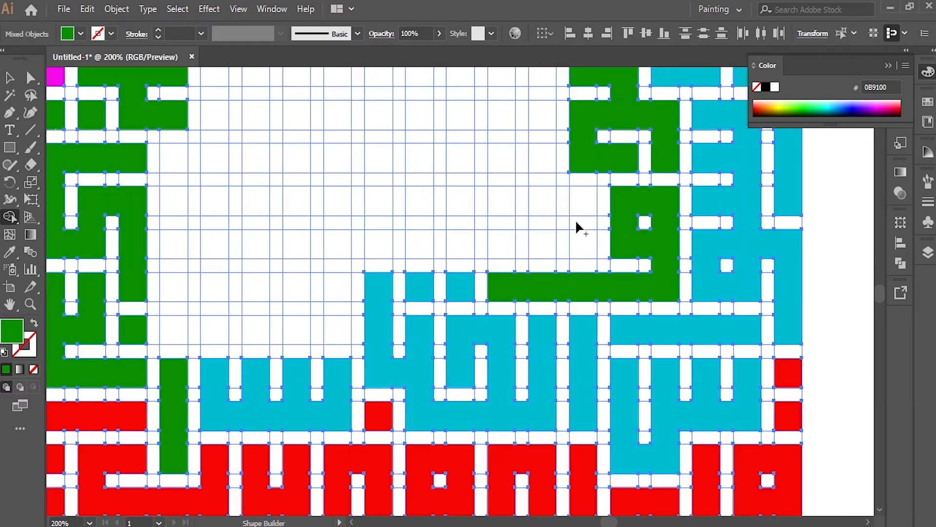
mouse_move(583, 191)
mouse_down()
mouse_move(575, 237)
mouse_move(455, 253)
mouse_move(341, 251)
mouse_up()
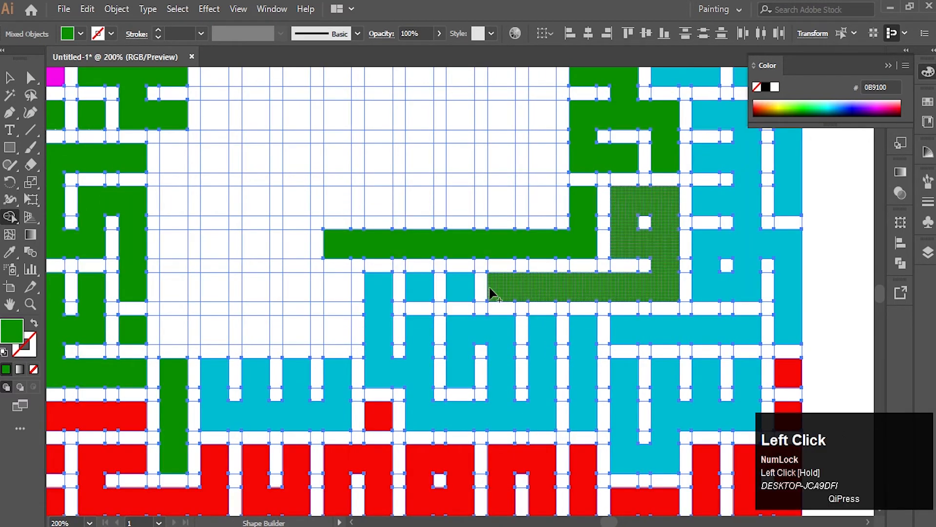
Merge cells above the long green tail into the green word الناس, with a dot cell and a stepped-down end on the س
key(space)
drag(512, 278, 533, 403)
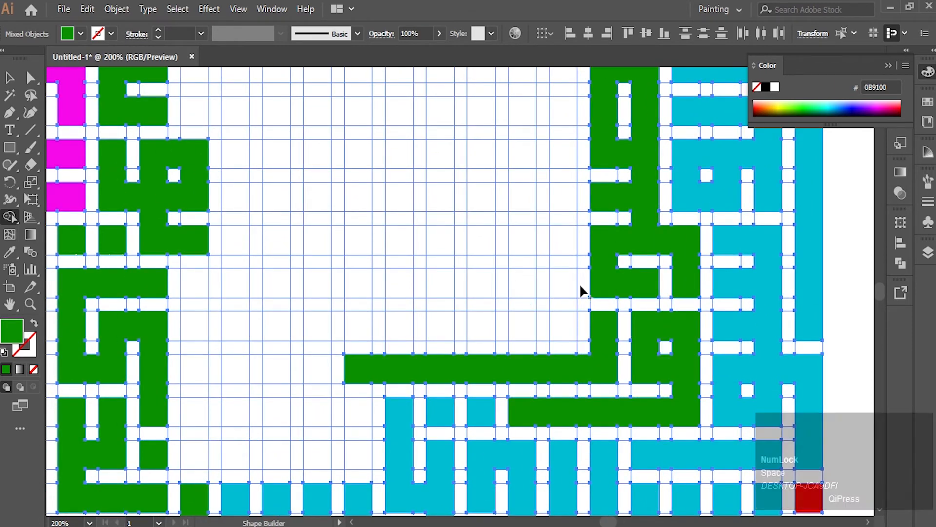
drag(560, 241, 560, 331)
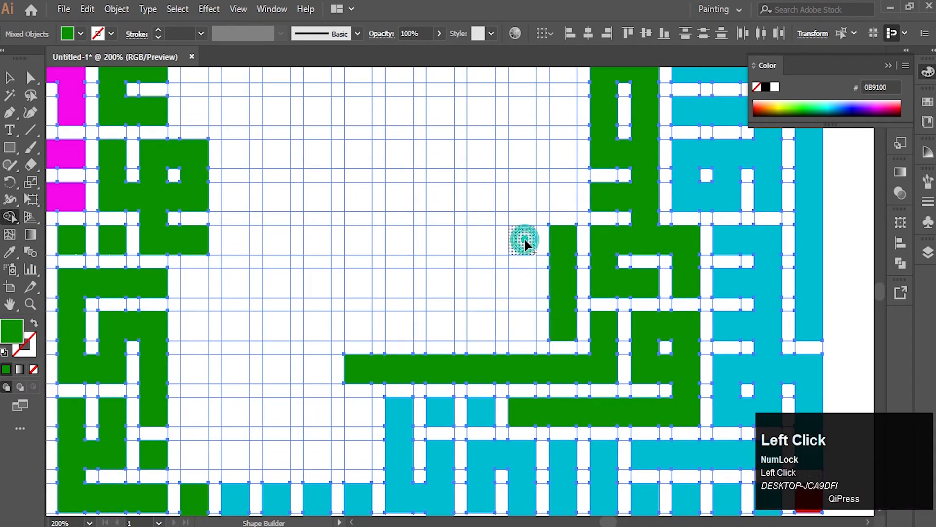
mouse_move(525, 238)
mouse_down()
mouse_move(524, 289)
mouse_move(445, 320)
mouse_move(440, 241)
mouse_up()
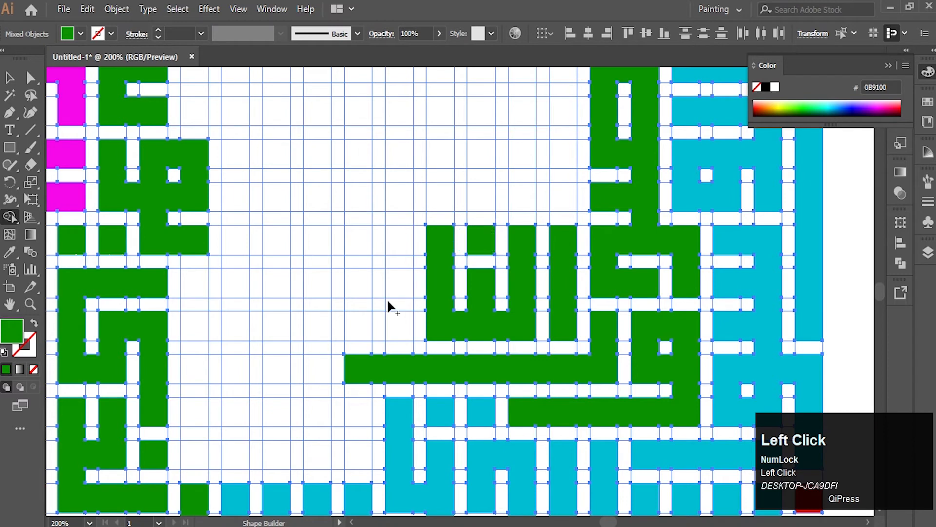
mouse_move(372, 322)
mouse_down()
mouse_move(347, 288)
mouse_move(318, 291)
mouse_up()
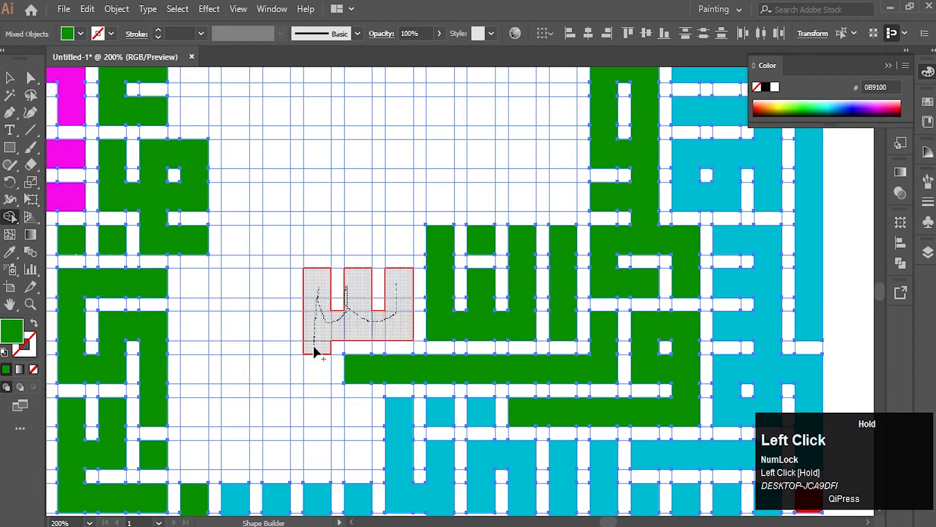
drag(279, 335, 281, 336)
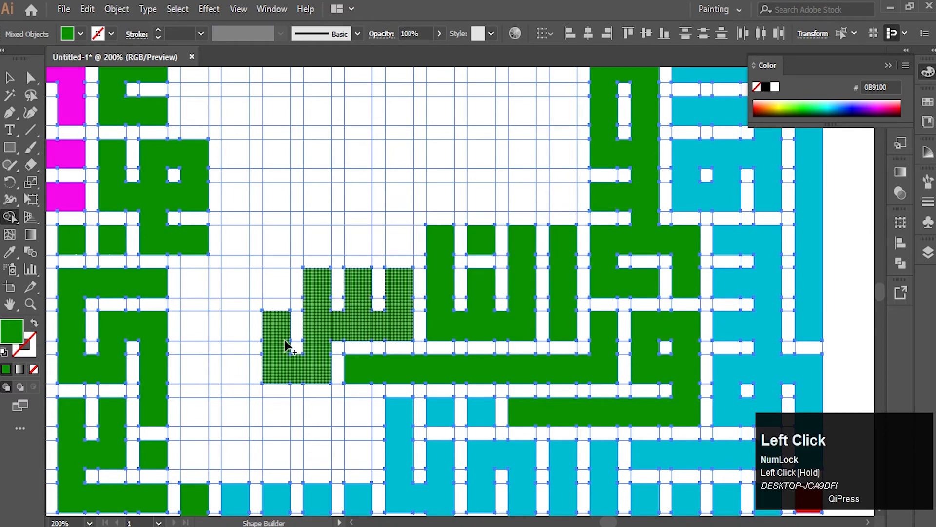
Change the fill colour to orange ED9A07
ctrl+scroll(374, 248, down, 2)
alt+scroll(375, 249, down, 2)
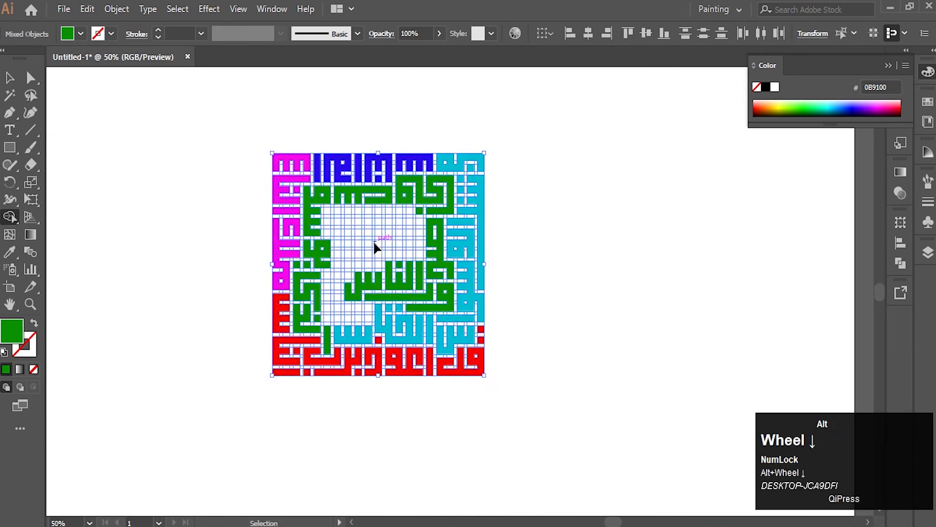
click(8, 335)
double_click(6, 330)
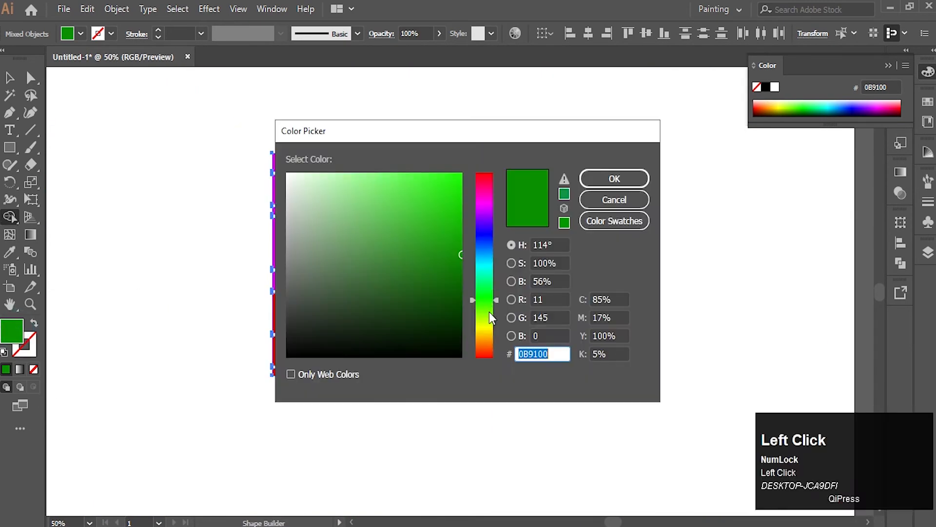
drag(489, 316, 482, 338)
drag(458, 219, 457, 185)
click(614, 178)
ctrl+scroll(358, 308, up, 4)
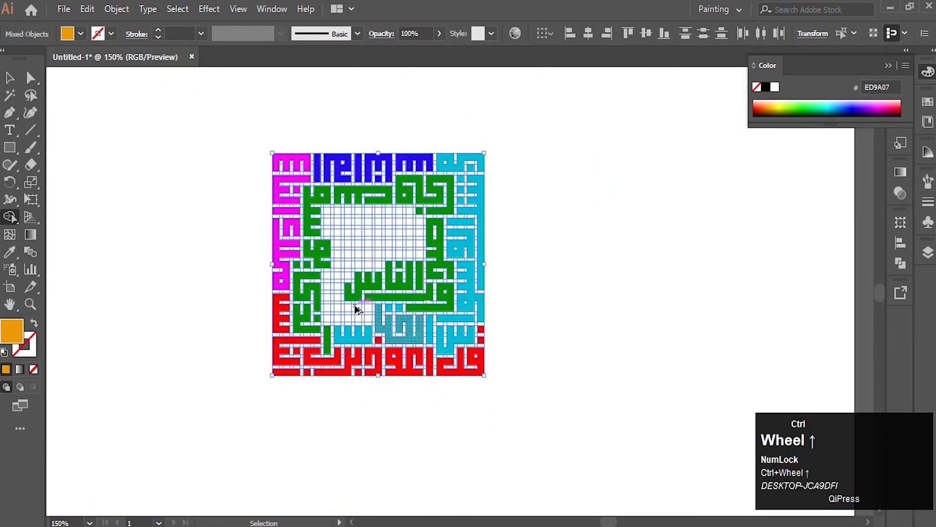
Set the fill colour to brown 995E00 and merge cells above the cyan س into the word من with a dot cell
double_click(12, 332)
drag(439, 249, 465, 246)
click(610, 180)
mouse_move(533, 317)
mouse_down()
mouse_move(532, 357)
mouse_move(484, 357)
mouse_move(402, 265)
mouse_move(405, 229)
mouse_up()
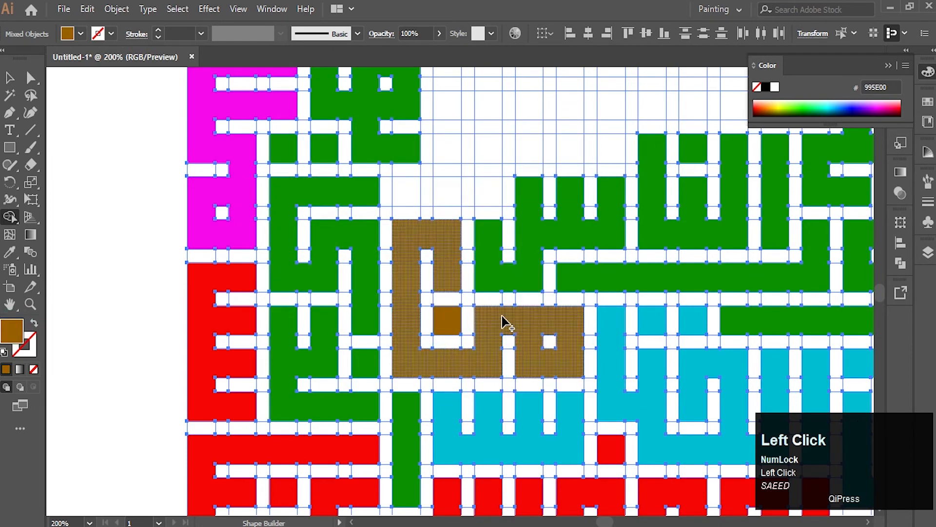
Rotate the grid artwork 90° counter-clockwise so the red words run down the right edge
scroll(505, 324, down, 3)
click(17, 82)
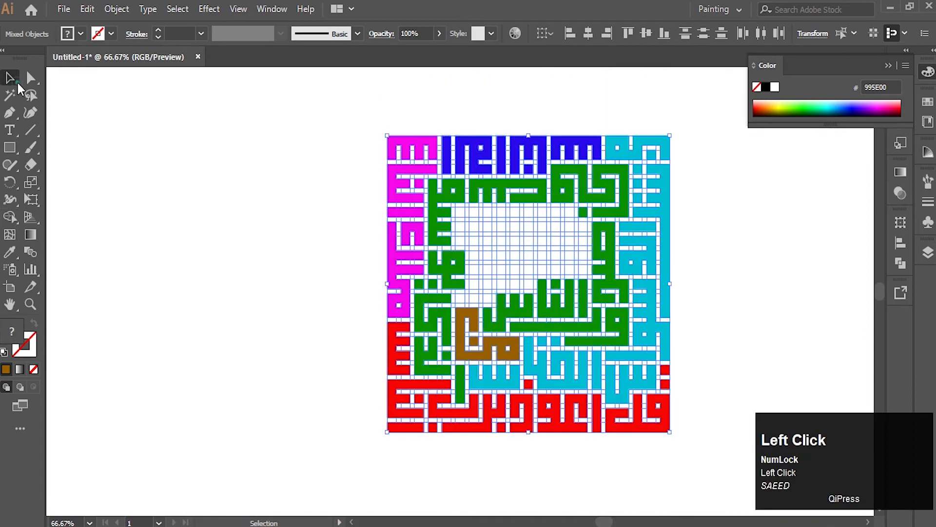
drag(673, 124, 404, 125)
click(9, 218)
scroll(519, 351, up, 2)
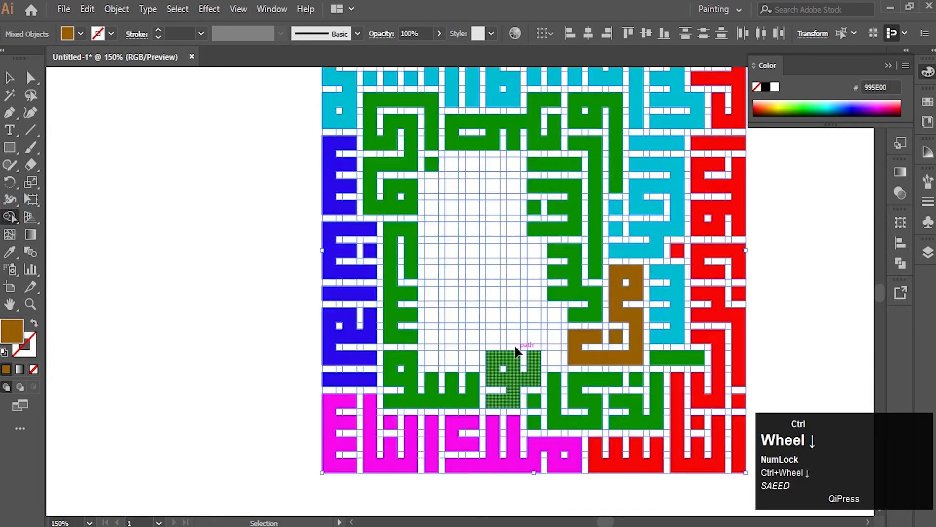
Merge cells inside the green words into the brown word الجنة, with a separate upright alif and single-cell dots
drag(583, 367, 551, 367)
scroll(556, 335, up, 1)
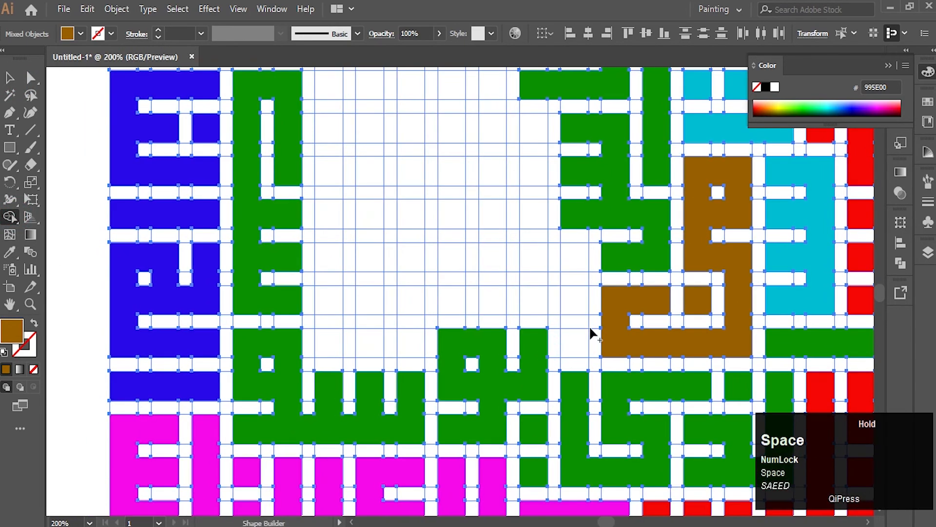
mouse_move(565, 268)
mouse_down()
mouse_move(573, 321)
mouse_move(534, 290)
mouse_up()
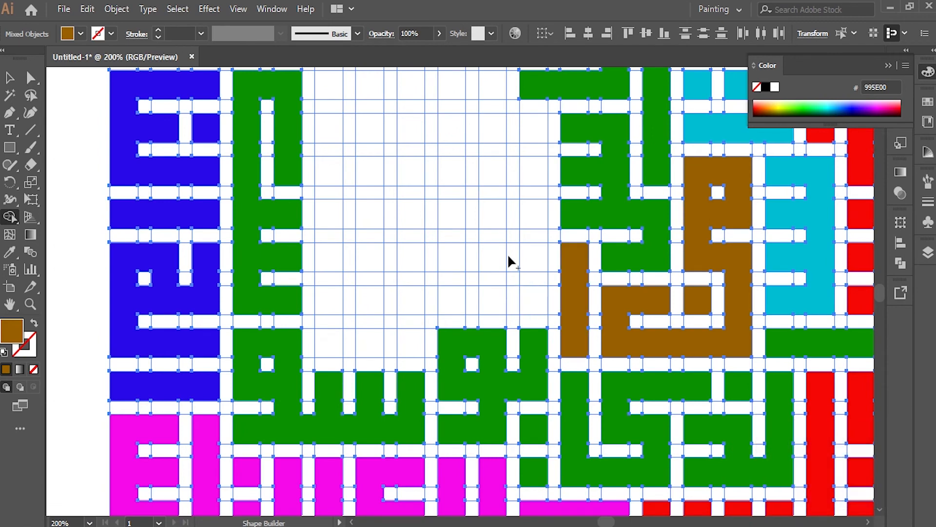
click(538, 130)
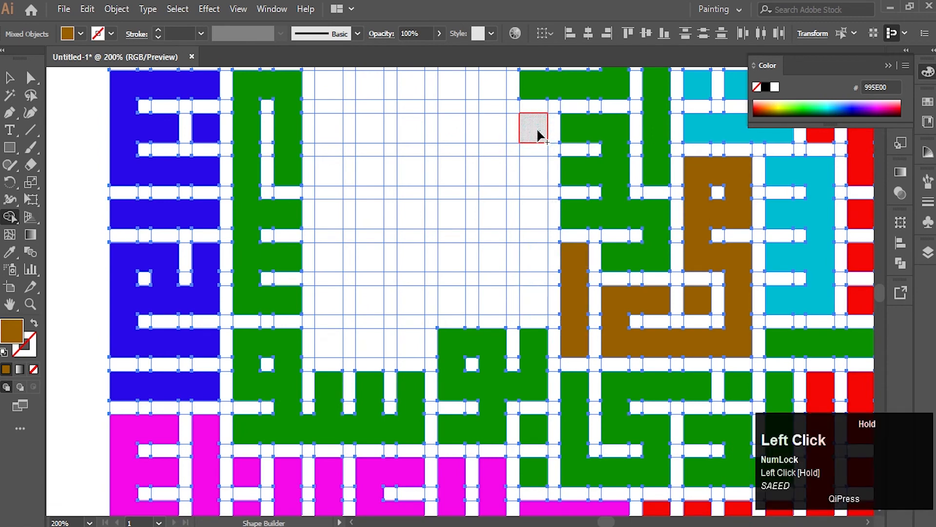
mouse_move(529, 290)
mouse_down()
mouse_move(424, 297)
mouse_move(383, 309)
mouse_move(353, 338)
mouse_move(331, 304)
mouse_up()
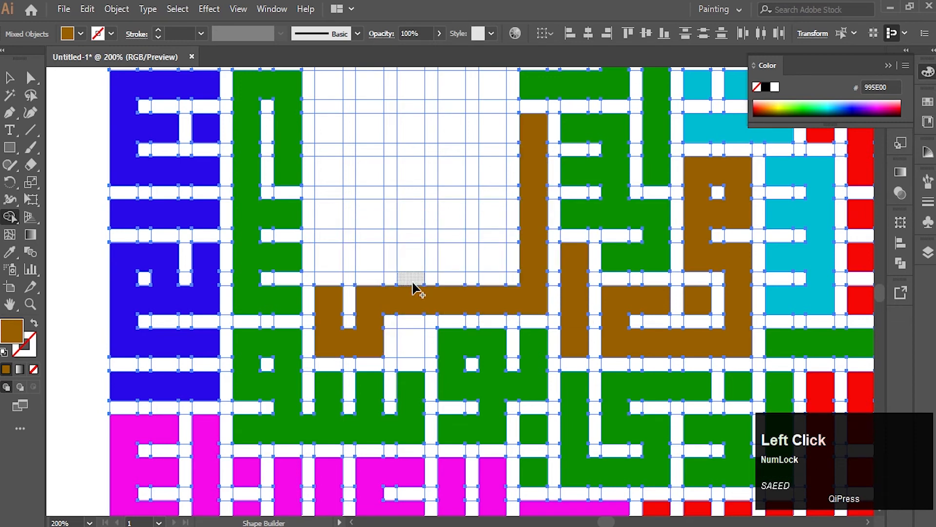
click(402, 338)
drag(406, 256, 494, 277)
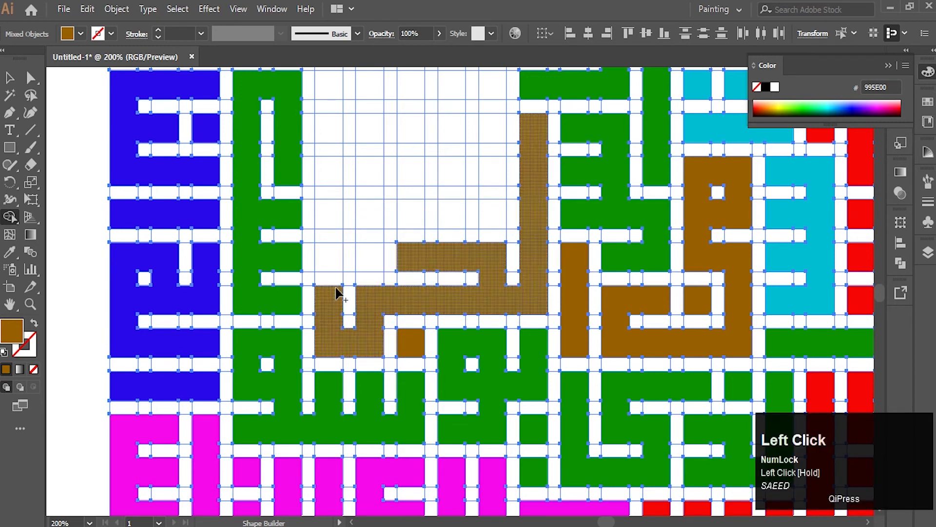
mouse_move(369, 259)
mouse_down()
mouse_move(356, 286)
mouse_move(328, 246)
mouse_move(326, 202)
mouse_move(338, 217)
mouse_up()
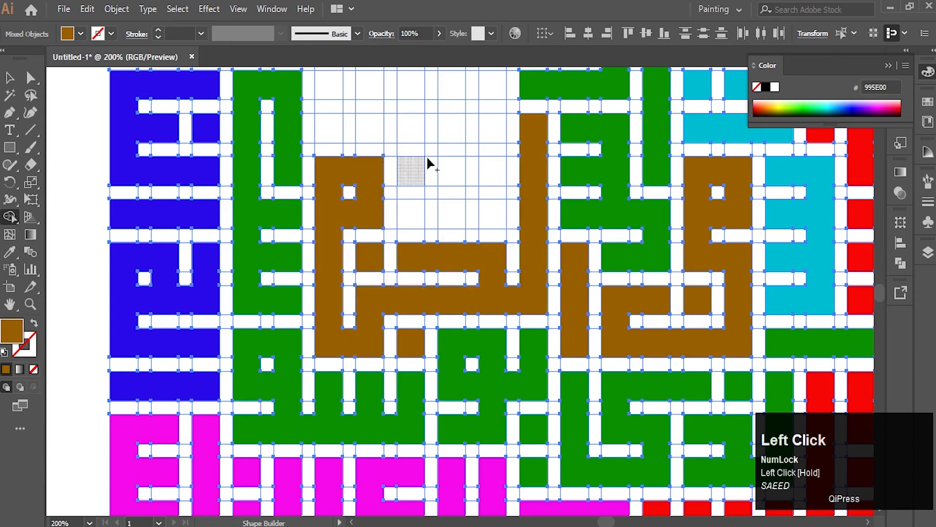
click(410, 218)
Rotate the grid artwork 90° counter-clockwise so the red words run along the top edge
scroll(439, 202, down, 5)
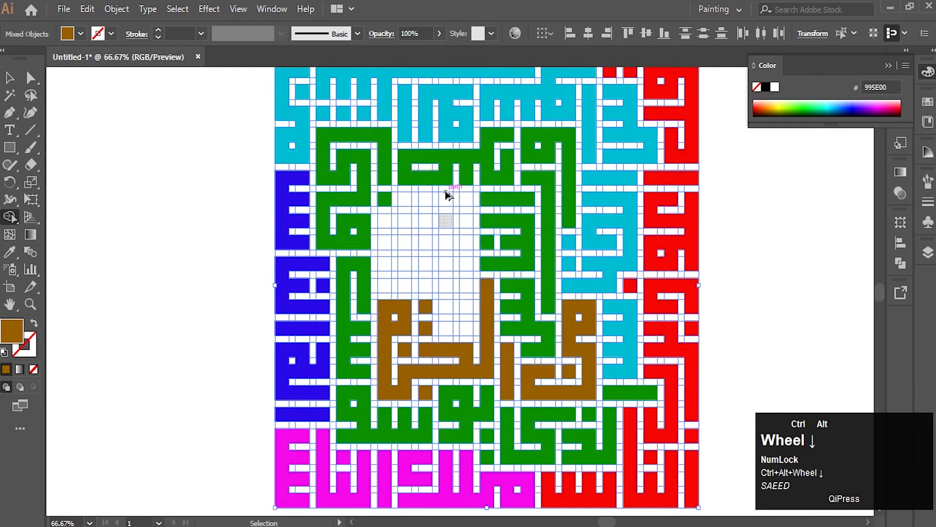
click(10, 77)
drag(581, 118, 351, 121)
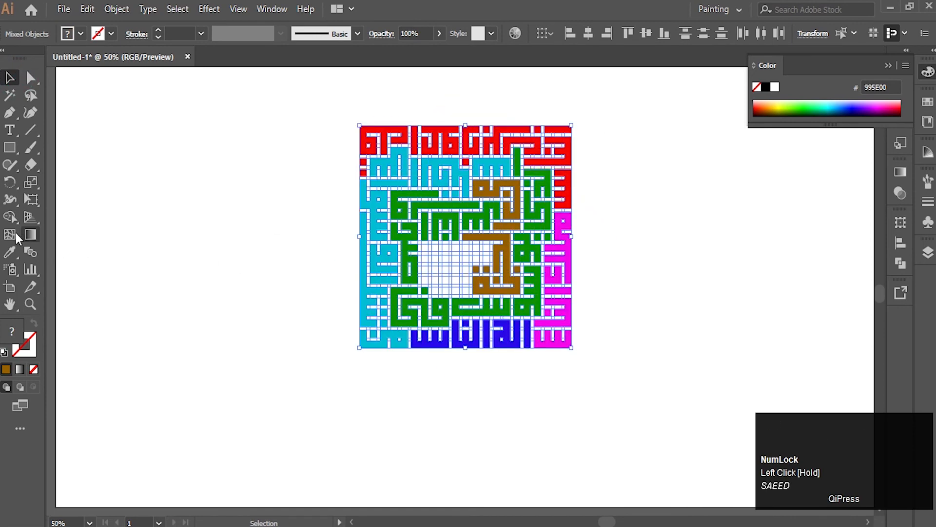
key(shift+m)
scroll(459, 295, up, 4)
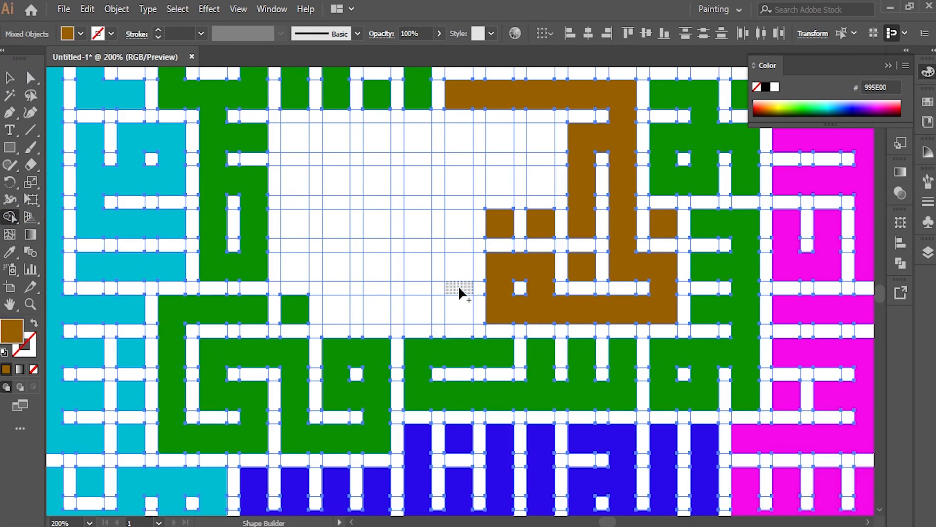
Merge cells beside the brown ة into the brown letters والنا, with a tailed و, a horizontal alif bar and a dot cell
mouse_move(457, 269)
mouse_down()
mouse_move(454, 245)
mouse_move(341, 315)
mouse_move(343, 308)
mouse_up()
drag(378, 269, 293, 267)
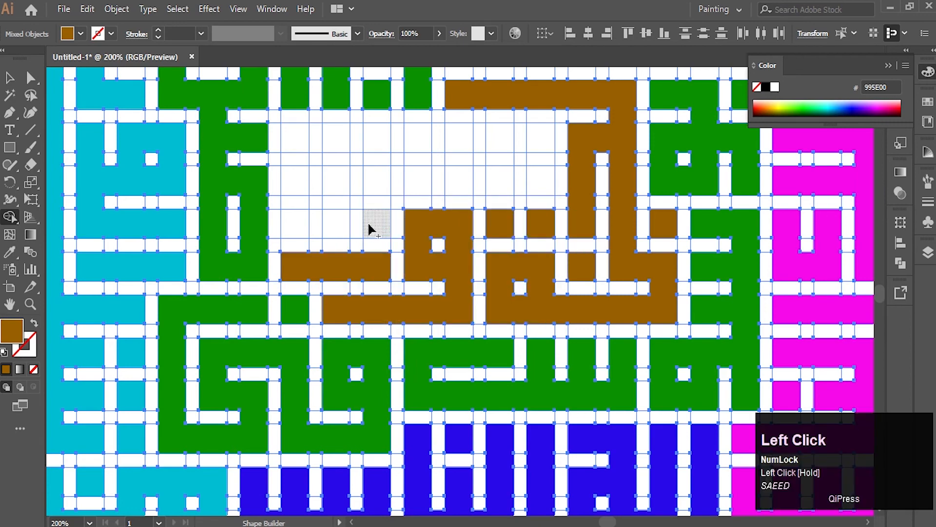
mouse_move(374, 229)
mouse_down()
mouse_move(290, 199)
mouse_move(327, 140)
mouse_move(372, 182)
mouse_up()
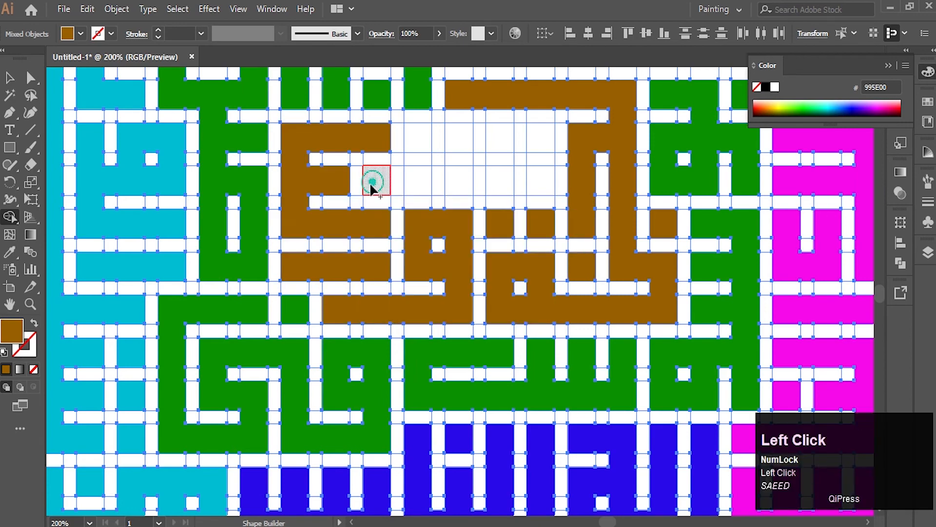
Rotate the grid artwork 180° and merge the remaining central cells into the brown letter س
scroll(438, 262, down, 3)
scroll(439, 258, up, 3)
click(9, 78)
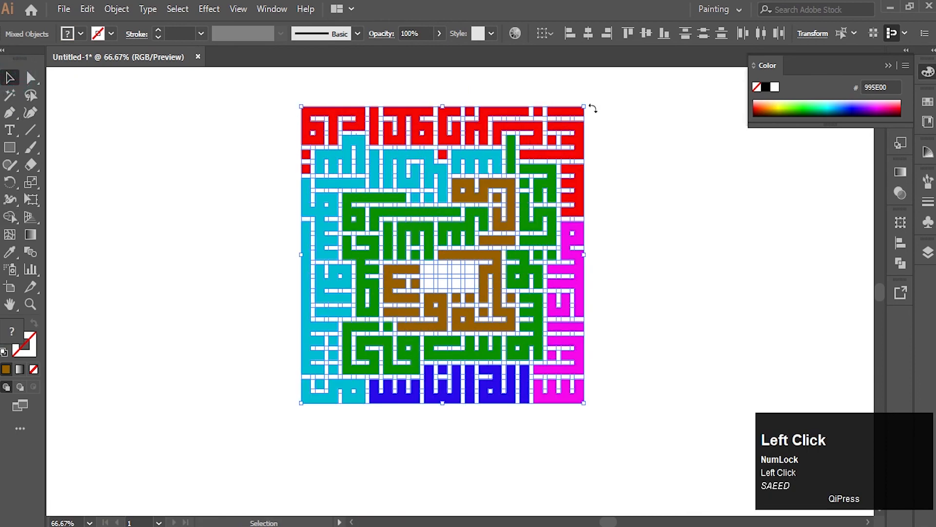
drag(592, 105, 250, 400)
key(shift+m)
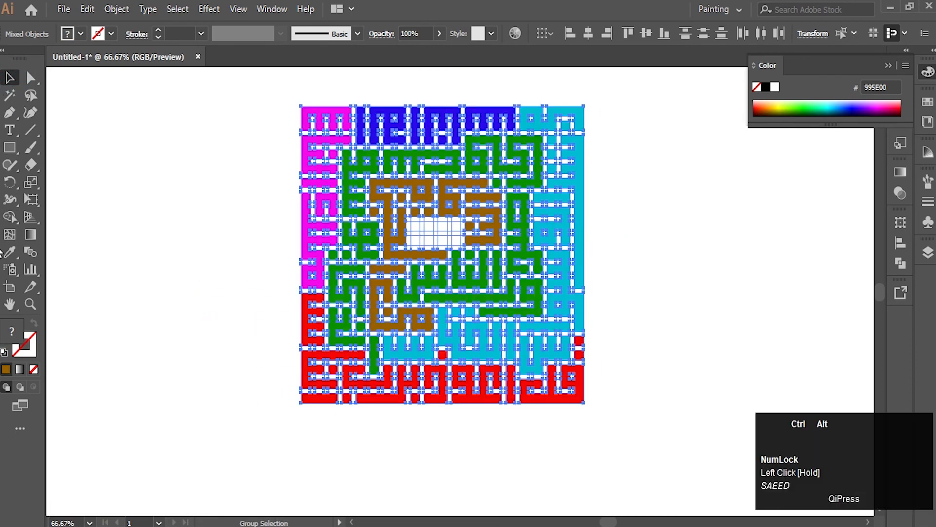
scroll(452, 212, up, 3)
mouse_move(533, 192)
mouse_down()
mouse_move(533, 230)
mouse_move(456, 222)
mouse_move(487, 258)
mouse_up()
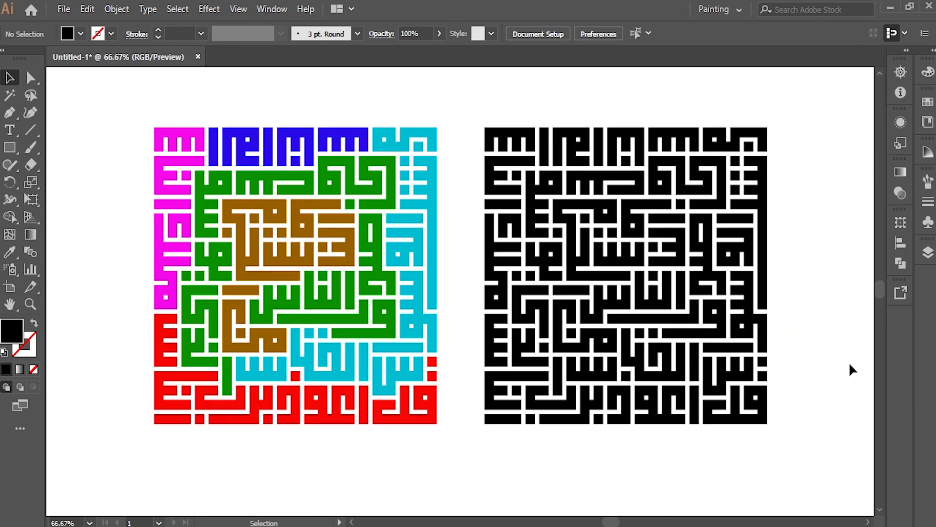